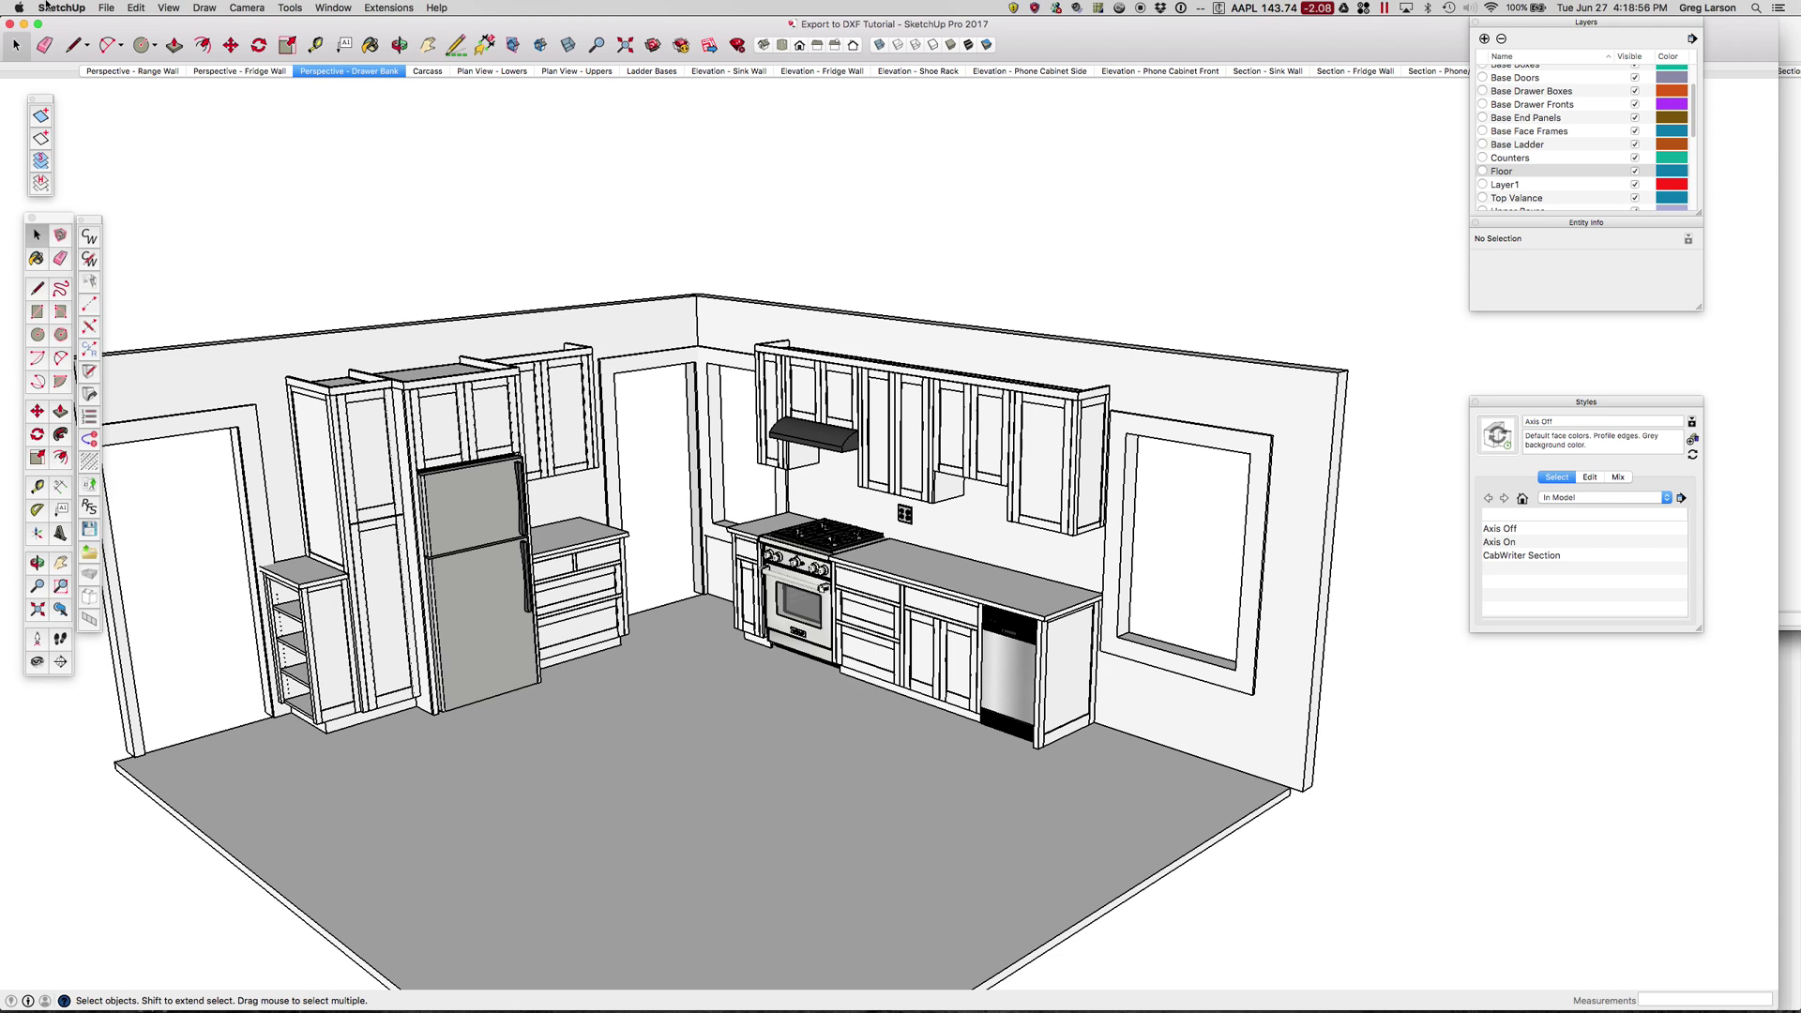
left_click(108, 8)
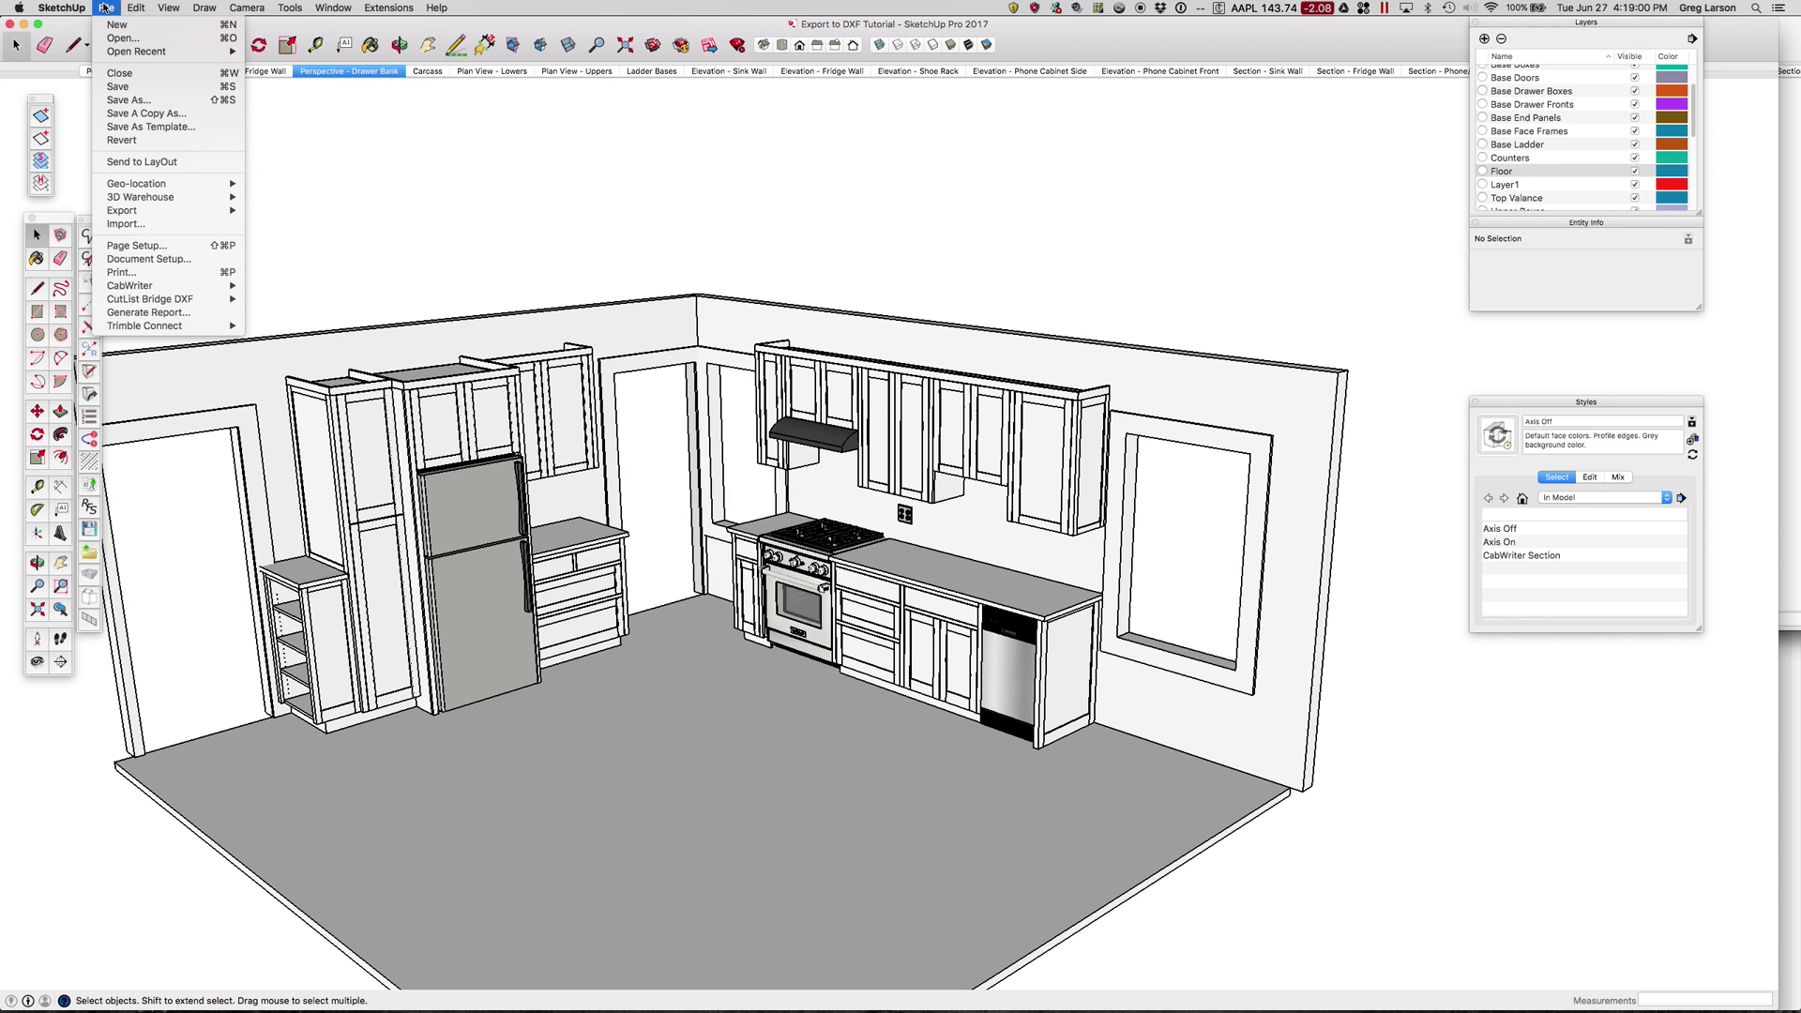
mouse_move(170, 300)
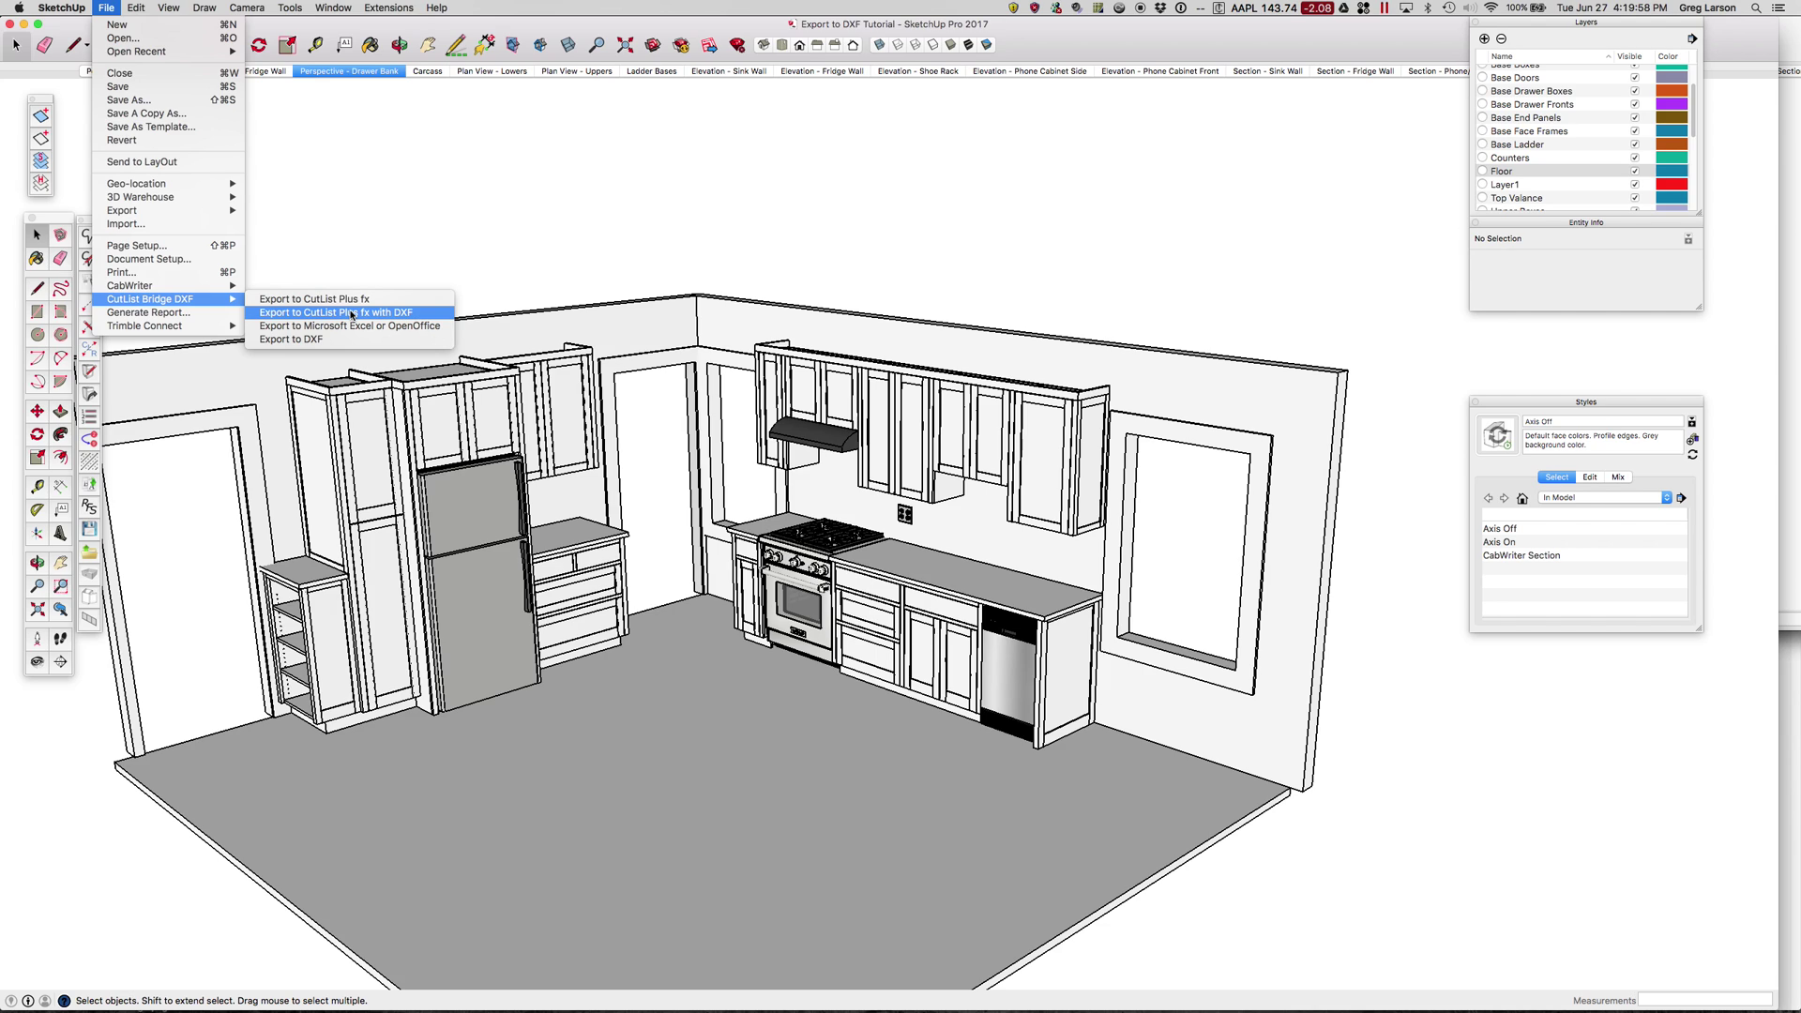
left_click(523, 253)
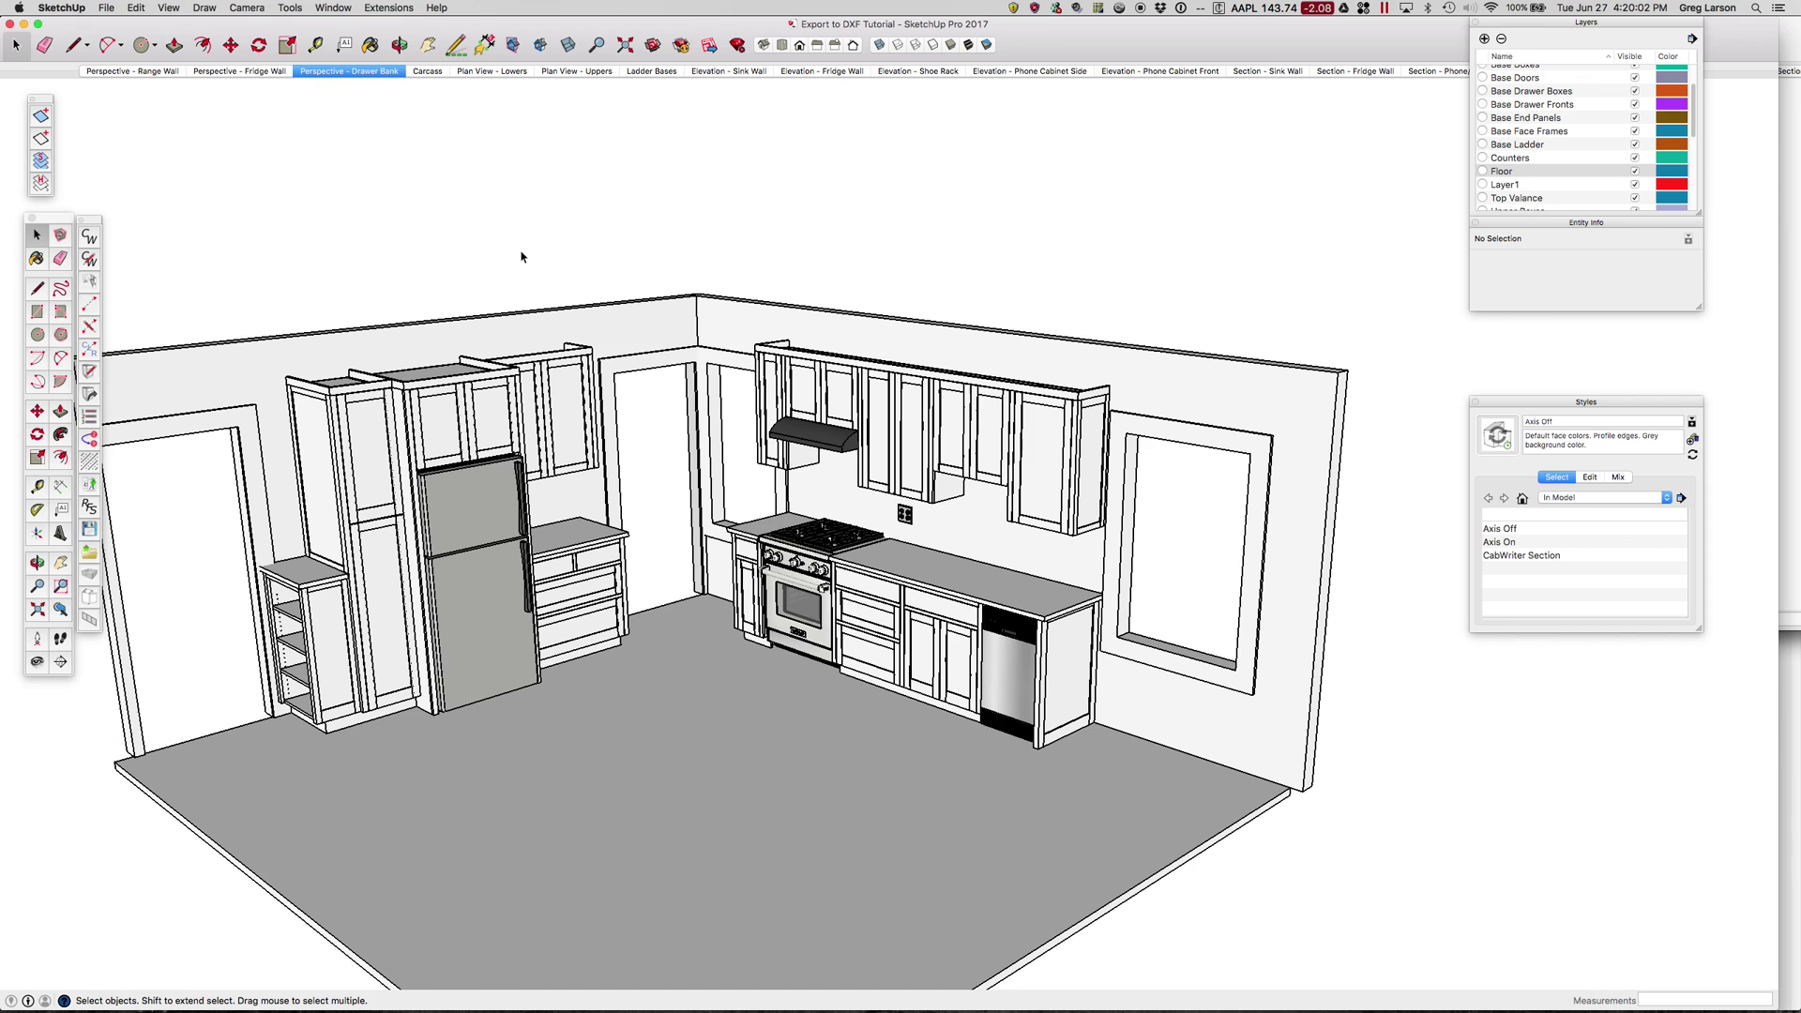
Step: Switch to the Carcass scene and select all of its visible cabinet components
left_click(433, 74)
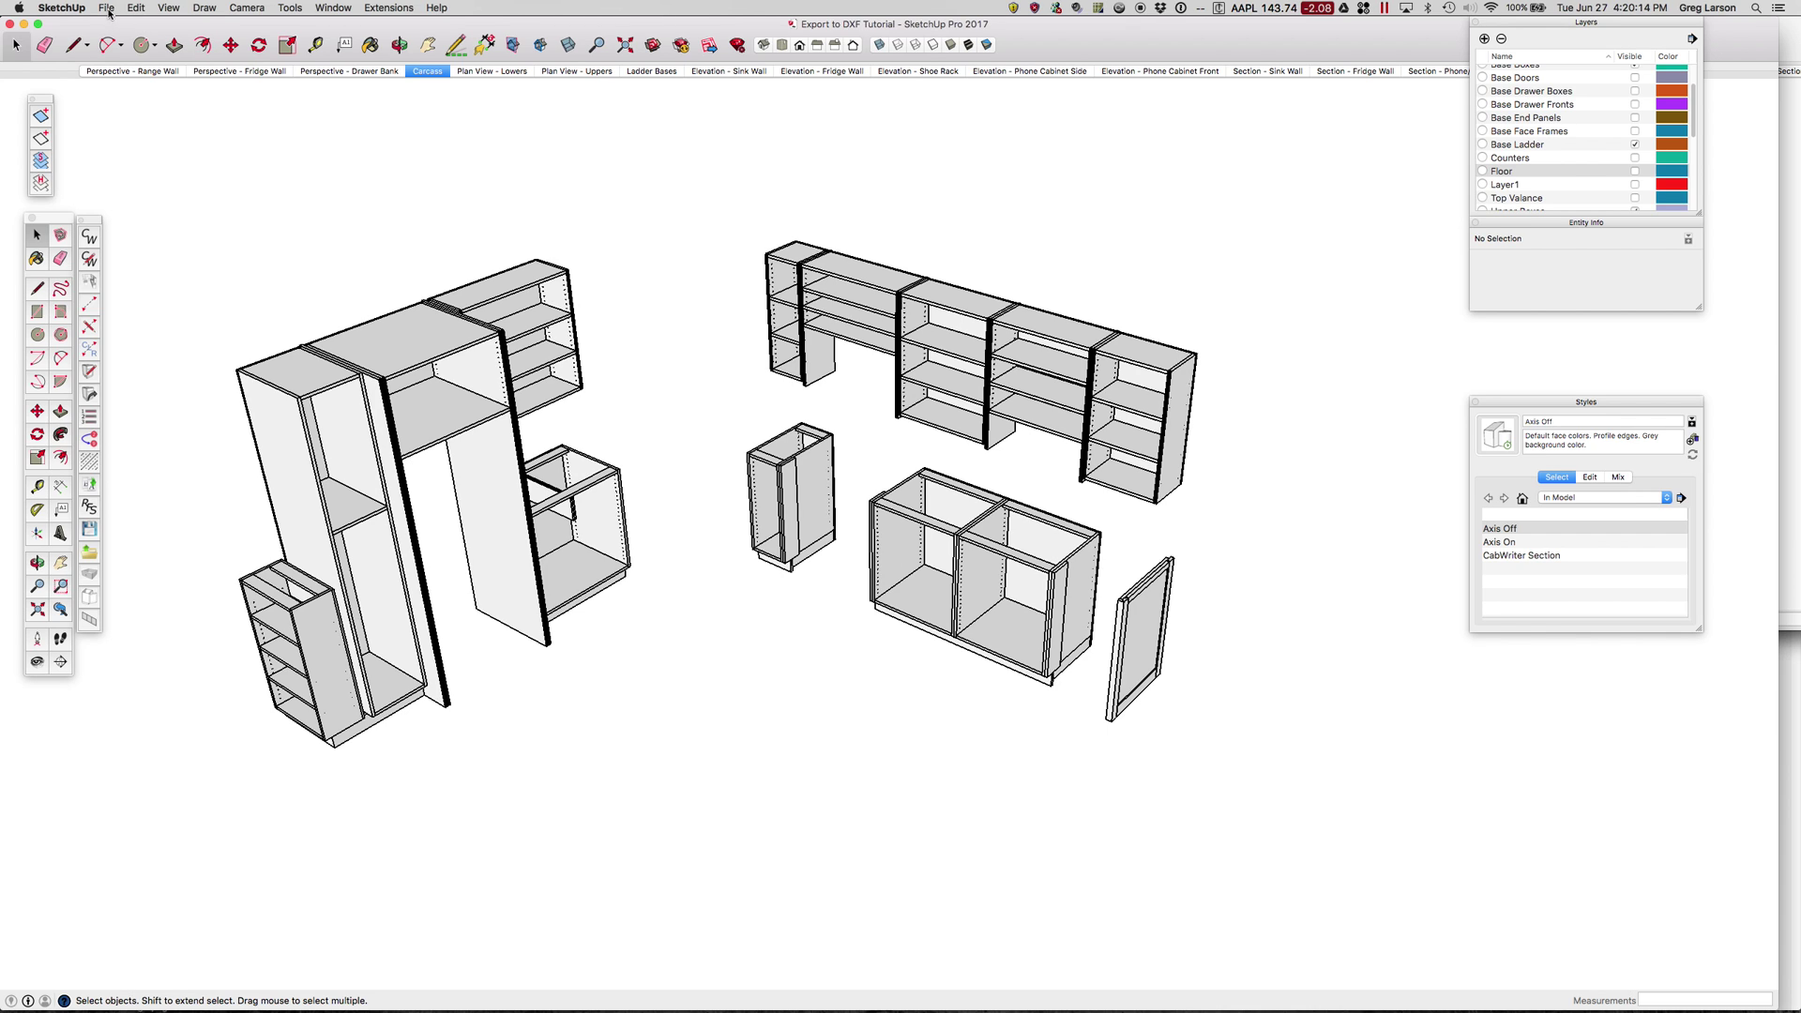
left_click(136, 8)
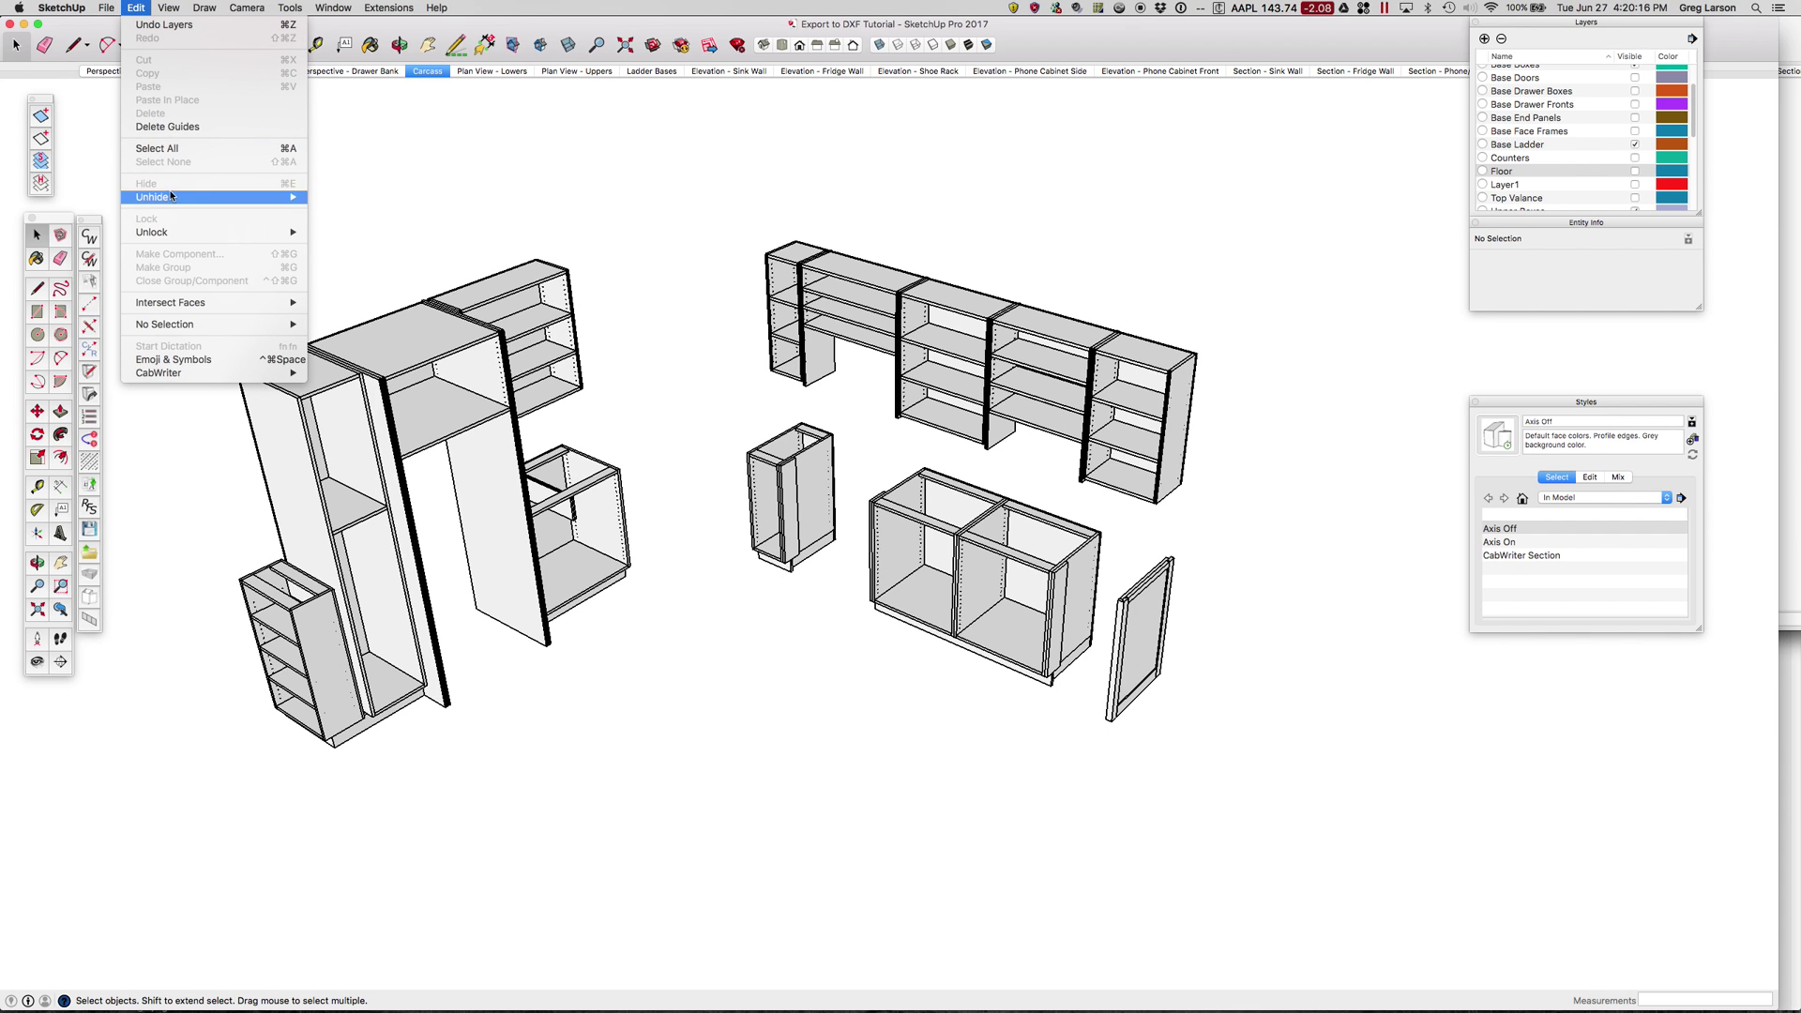
left_click(164, 148)
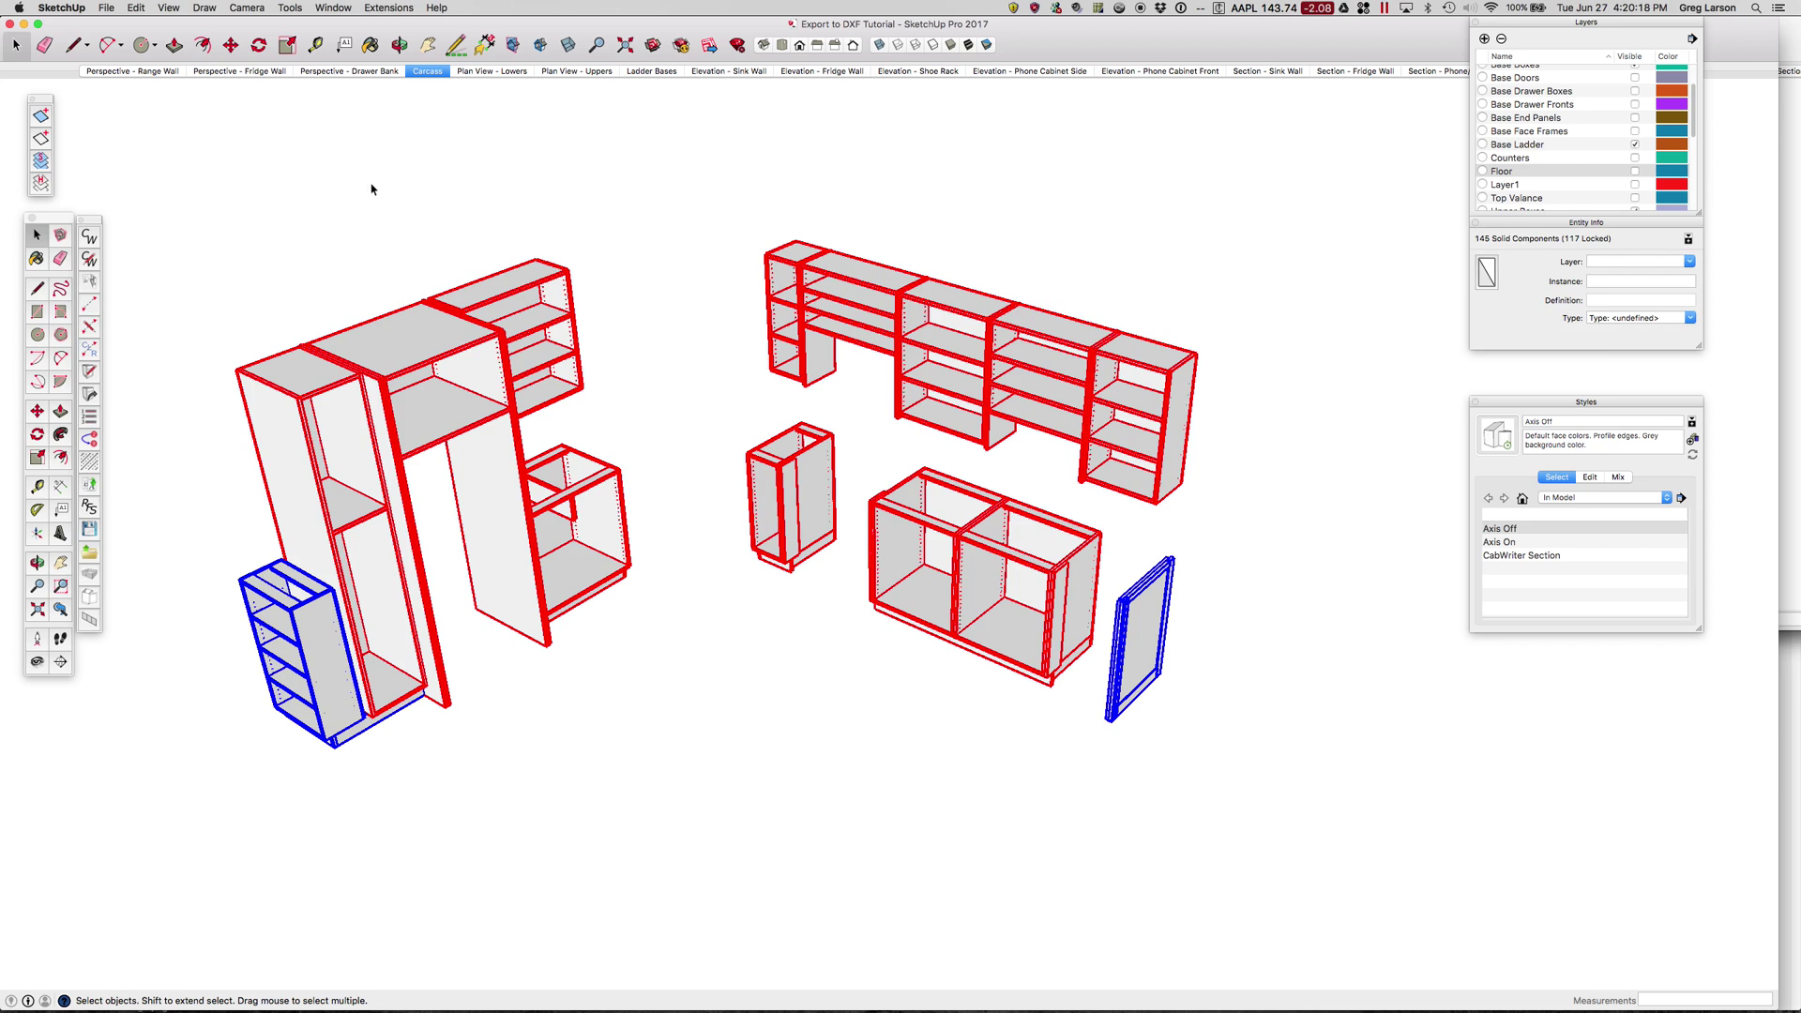
Step: Export the selected cabinet parts to CutList Plus fx with DXF through CutList Bridge DXF
left_click(107, 7)
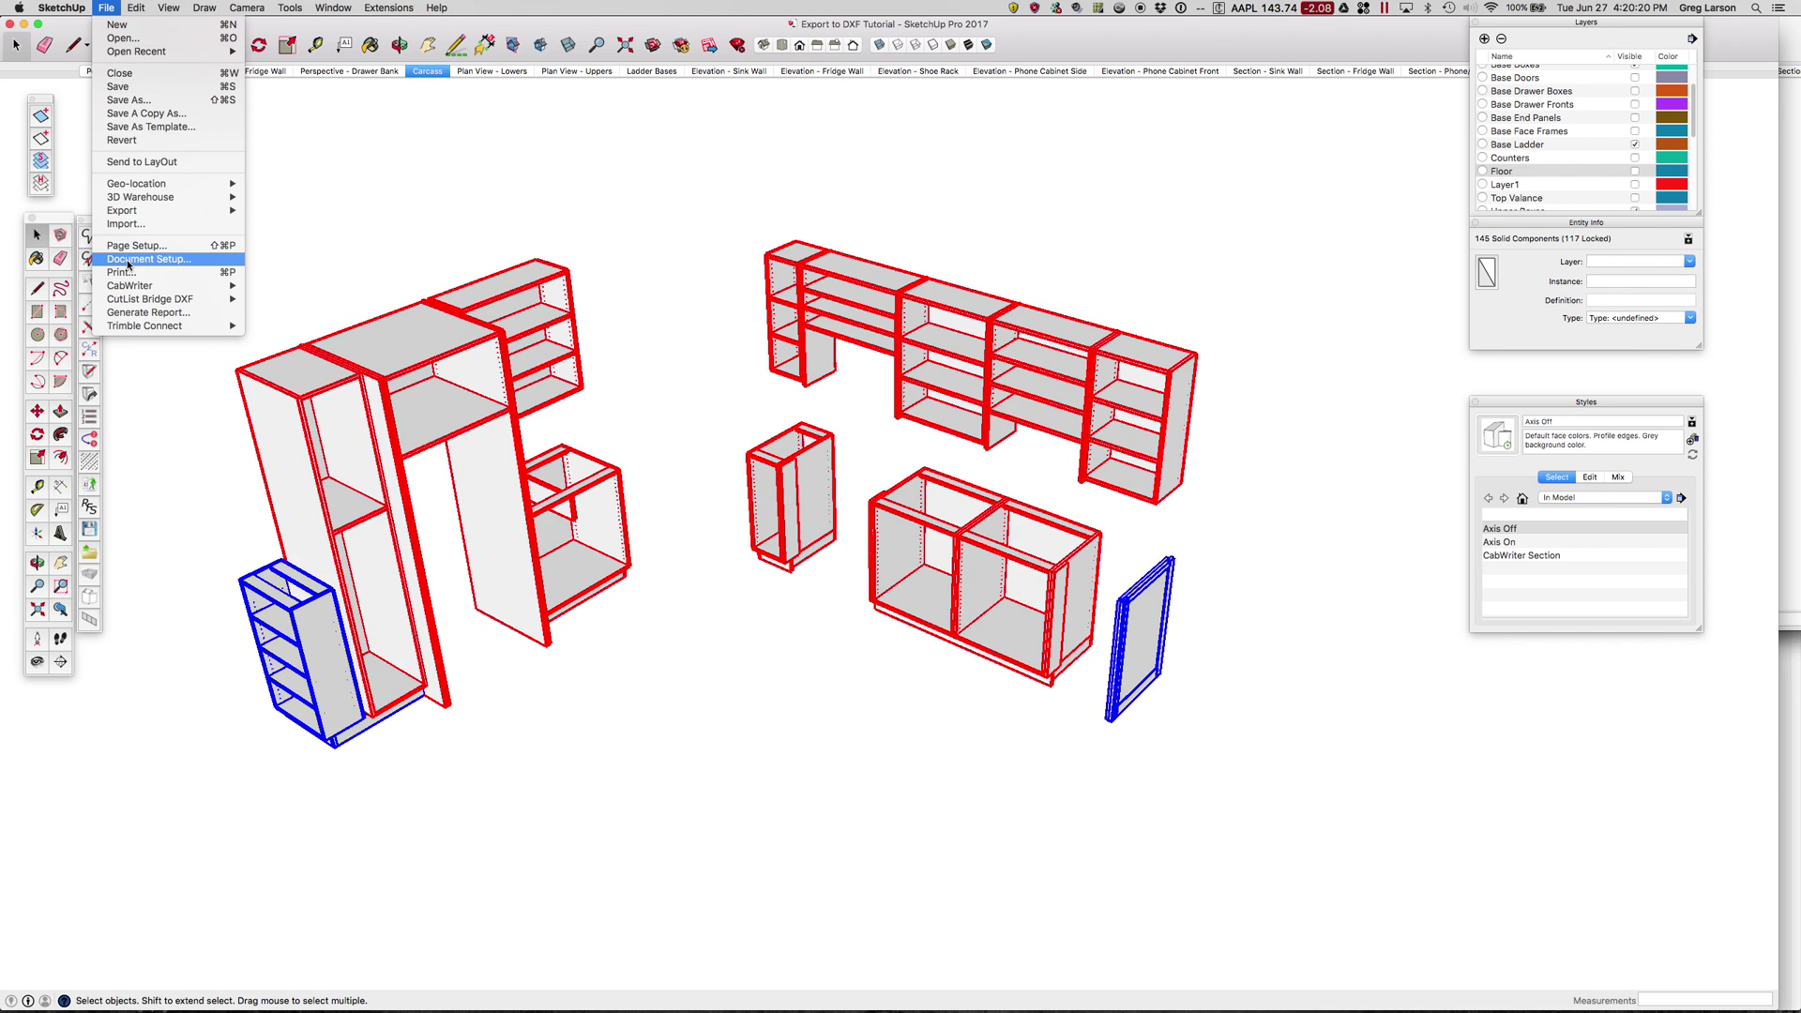
mouse_move(137, 292)
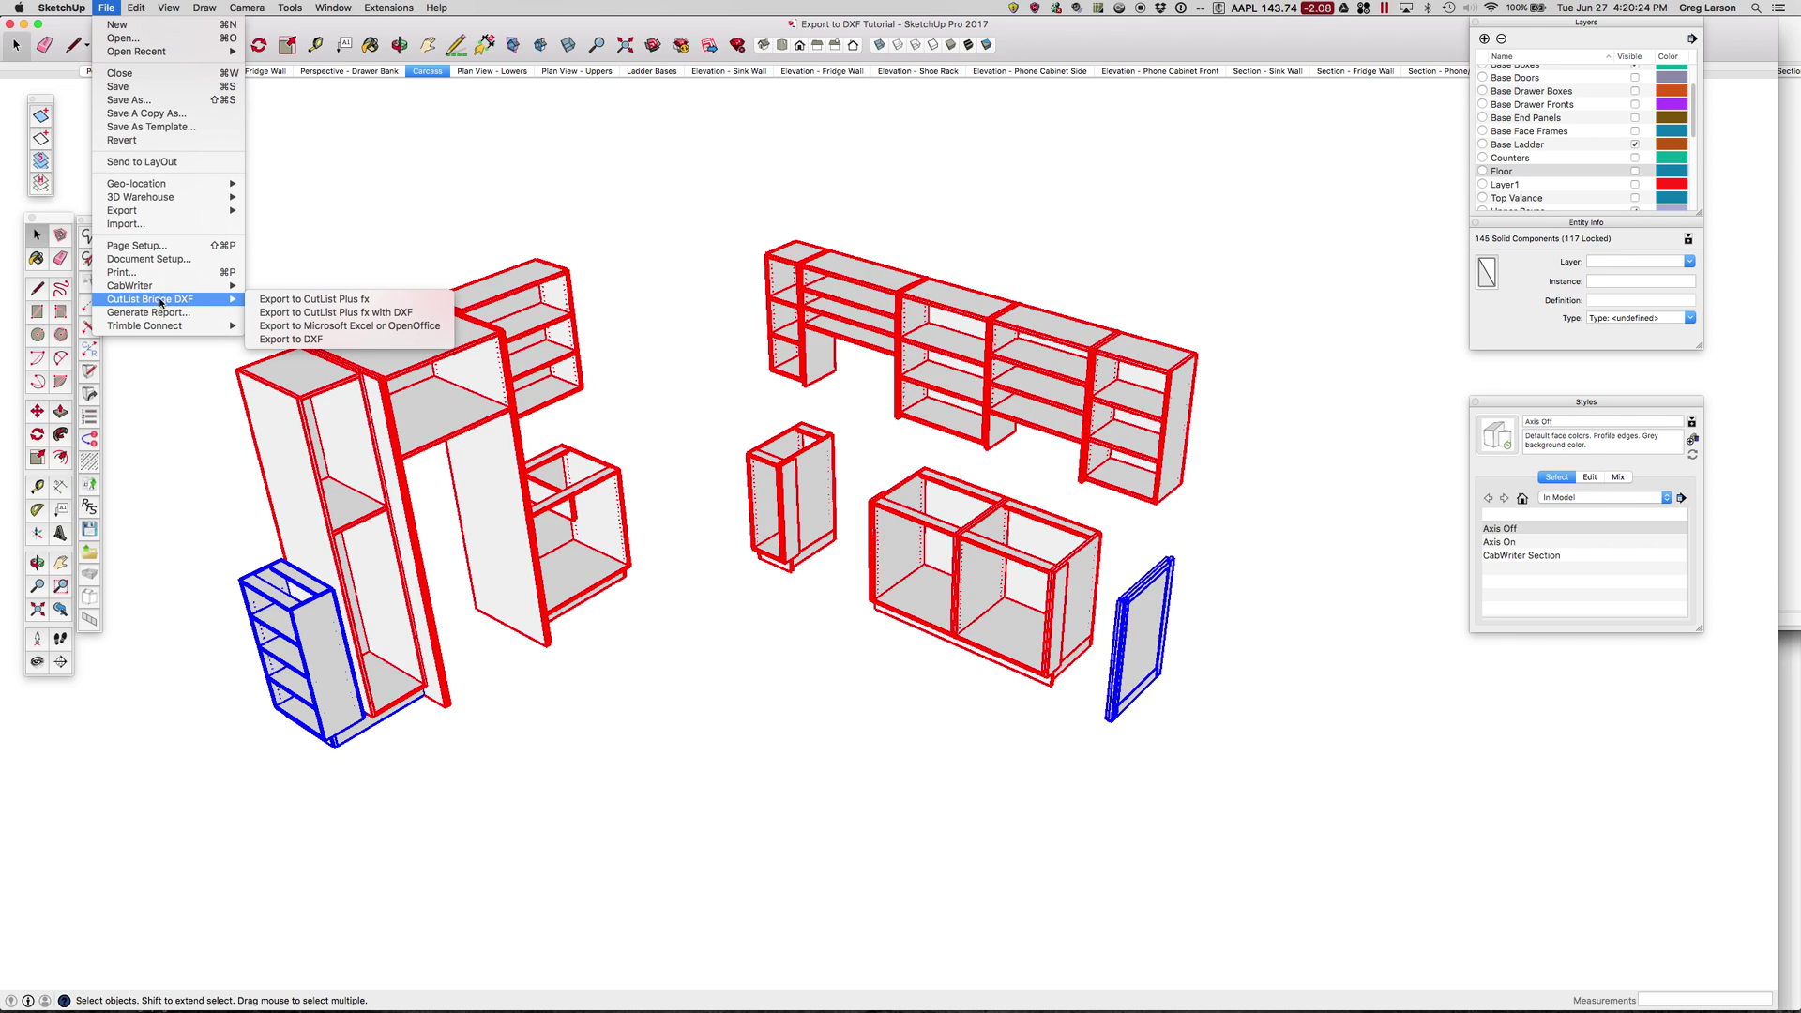
left_click(311, 318)
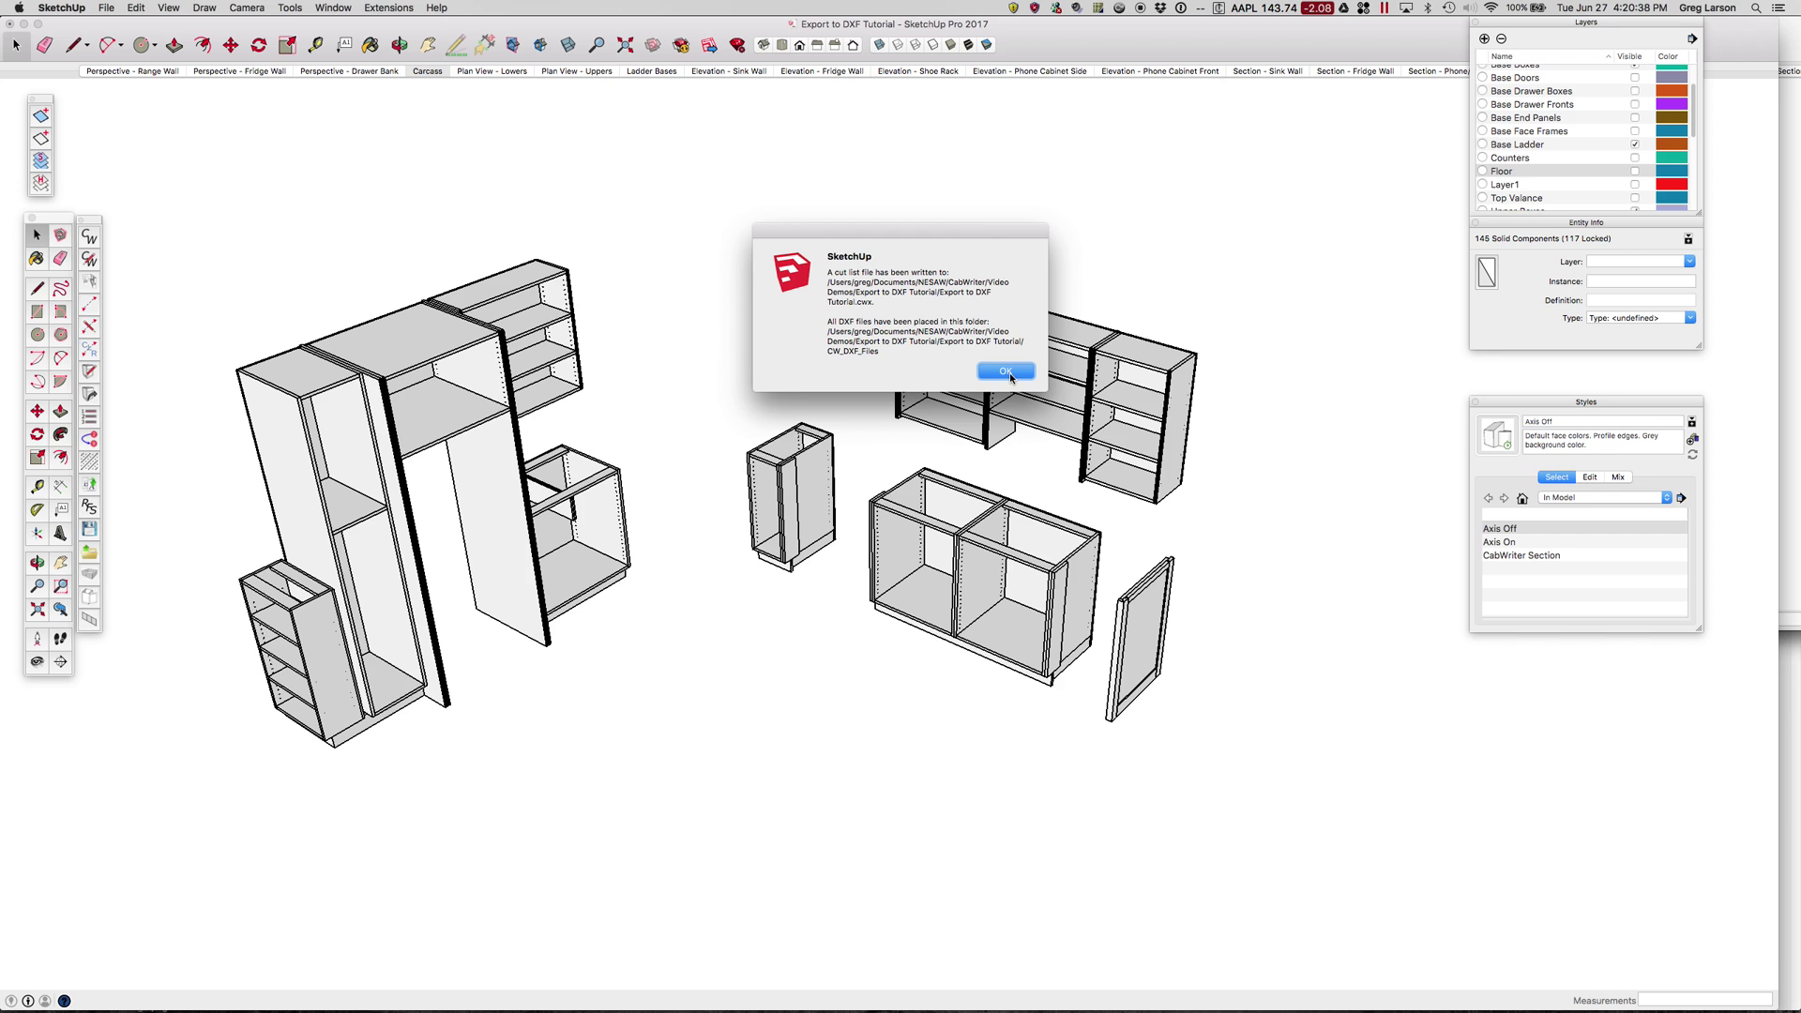
left_click(1006, 372)
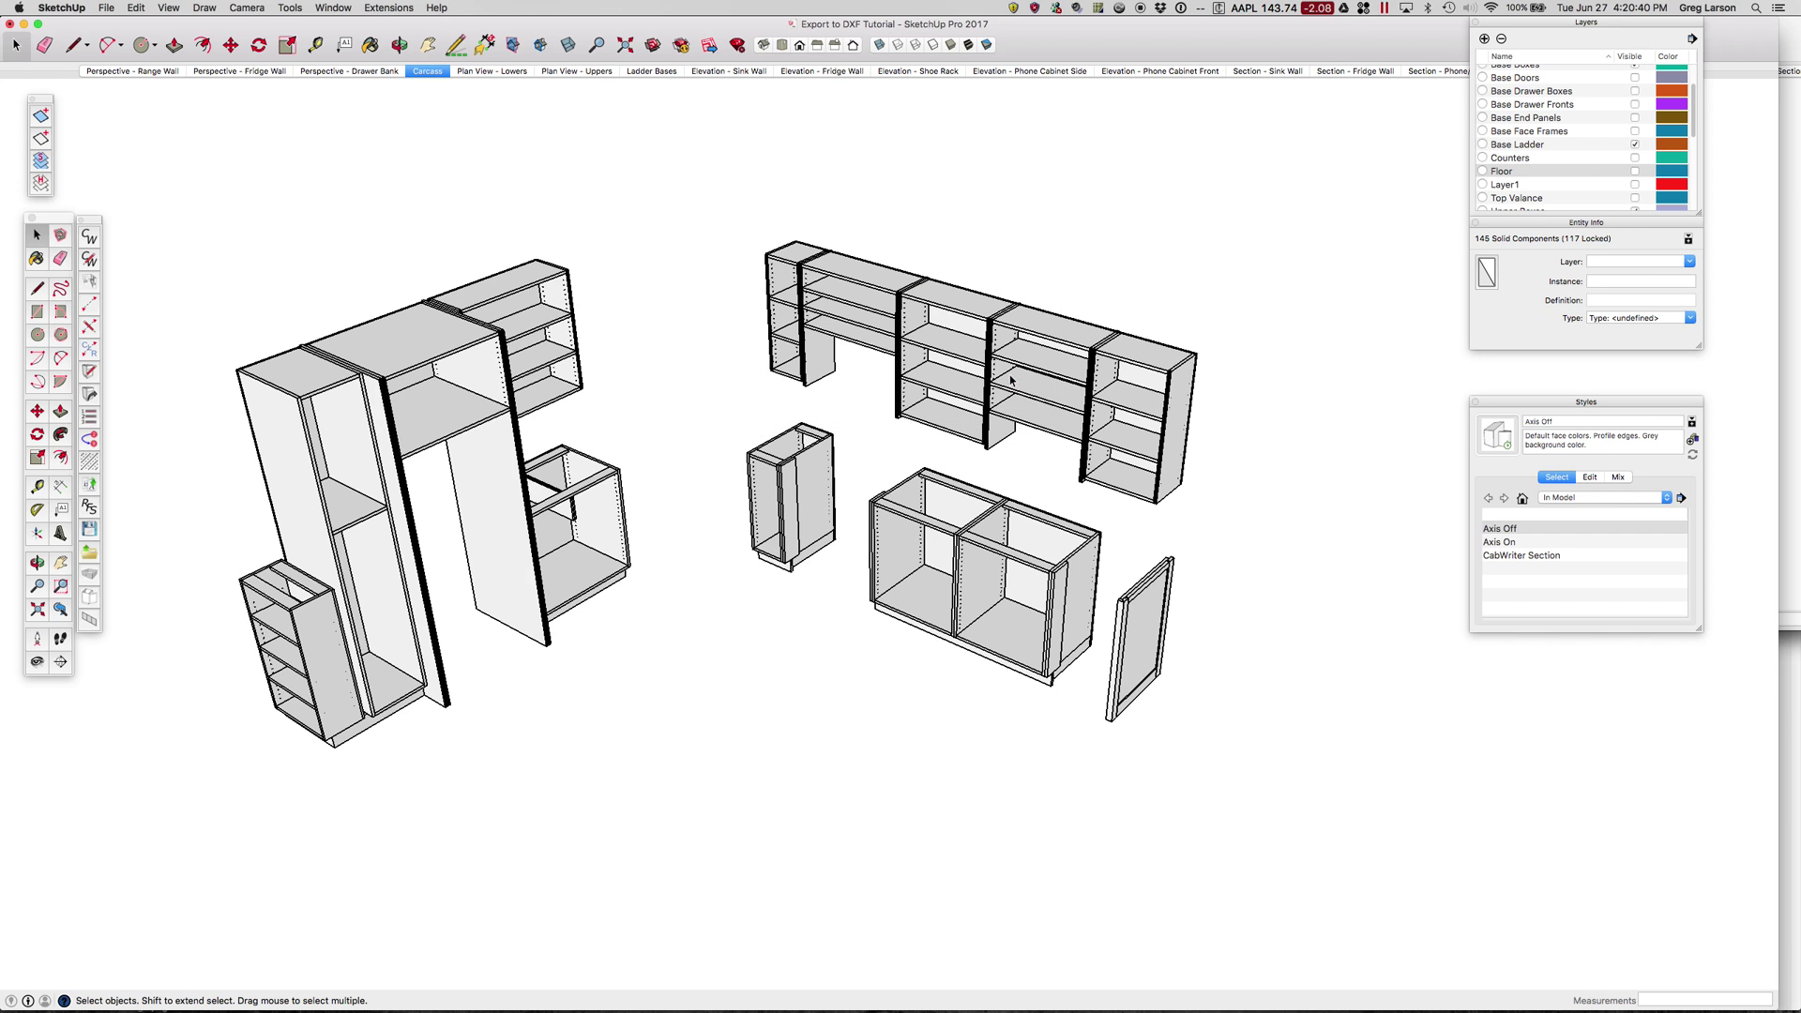
Step: Switch to Finder and examine the exported Export to DXF Tutorial.cwx file and the part files in the CW_DXF_Files folder
mouse_move(345, 1000)
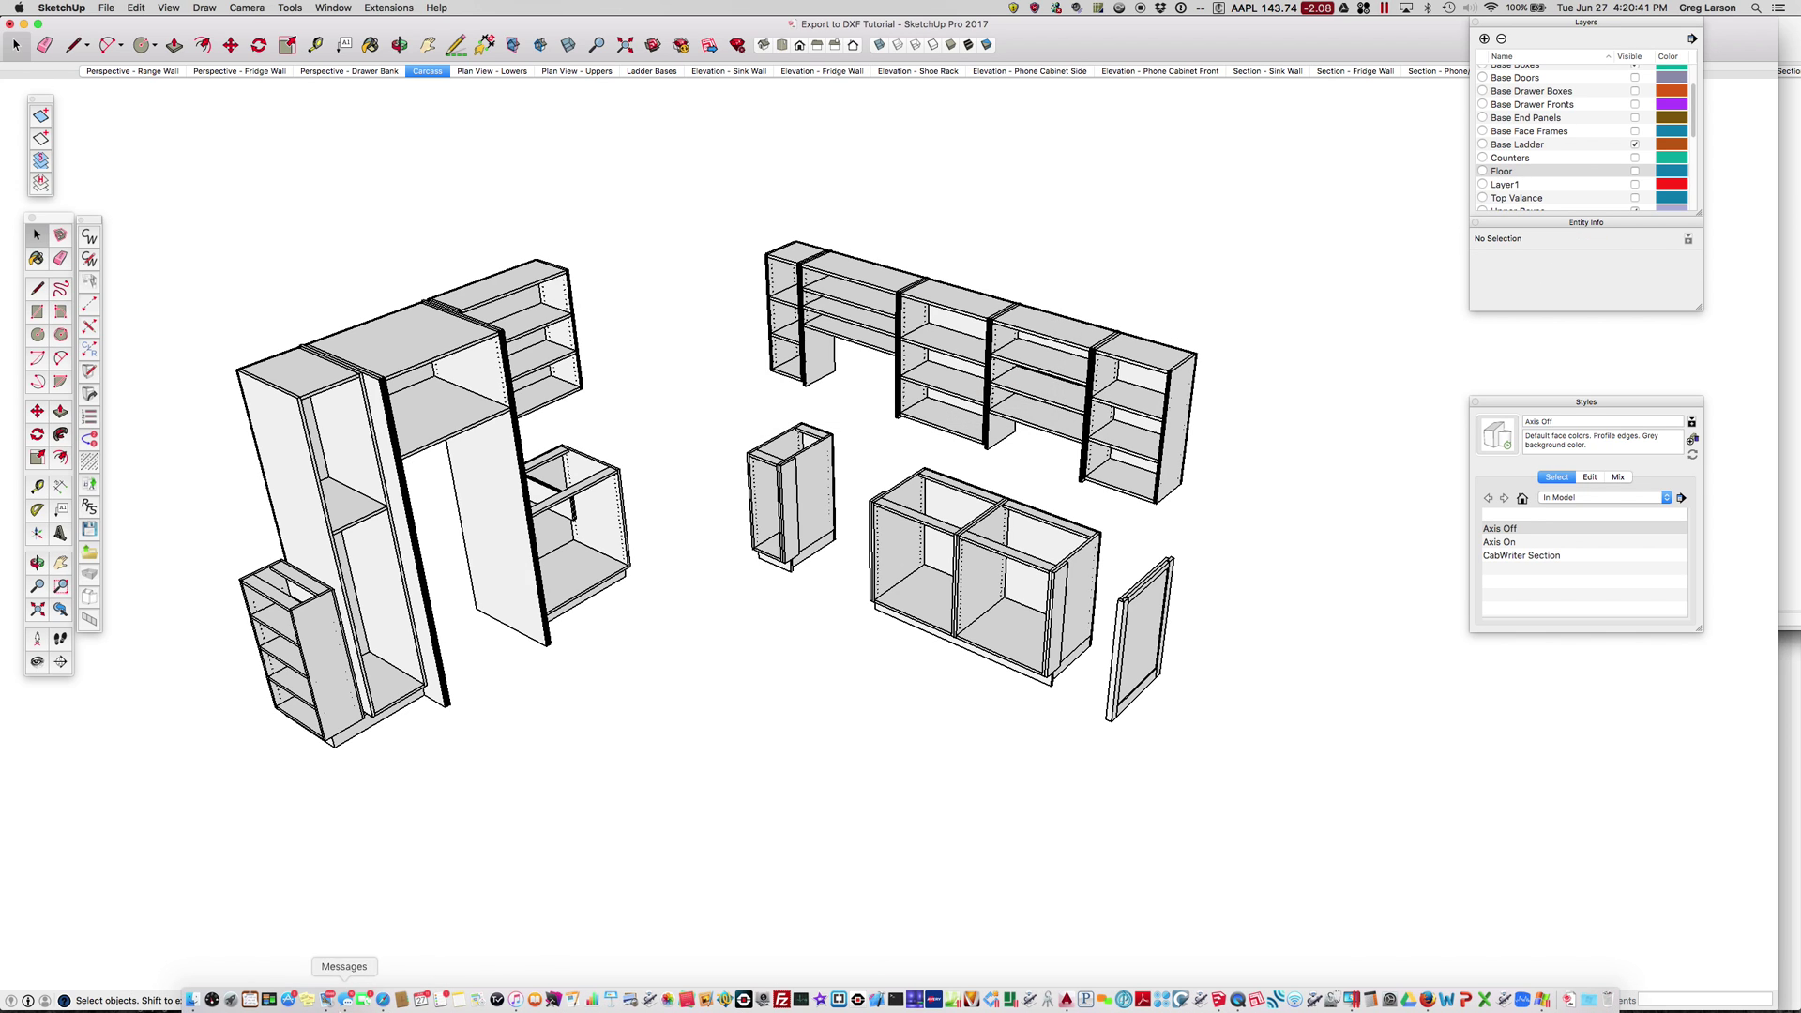
left_click(192, 1000)
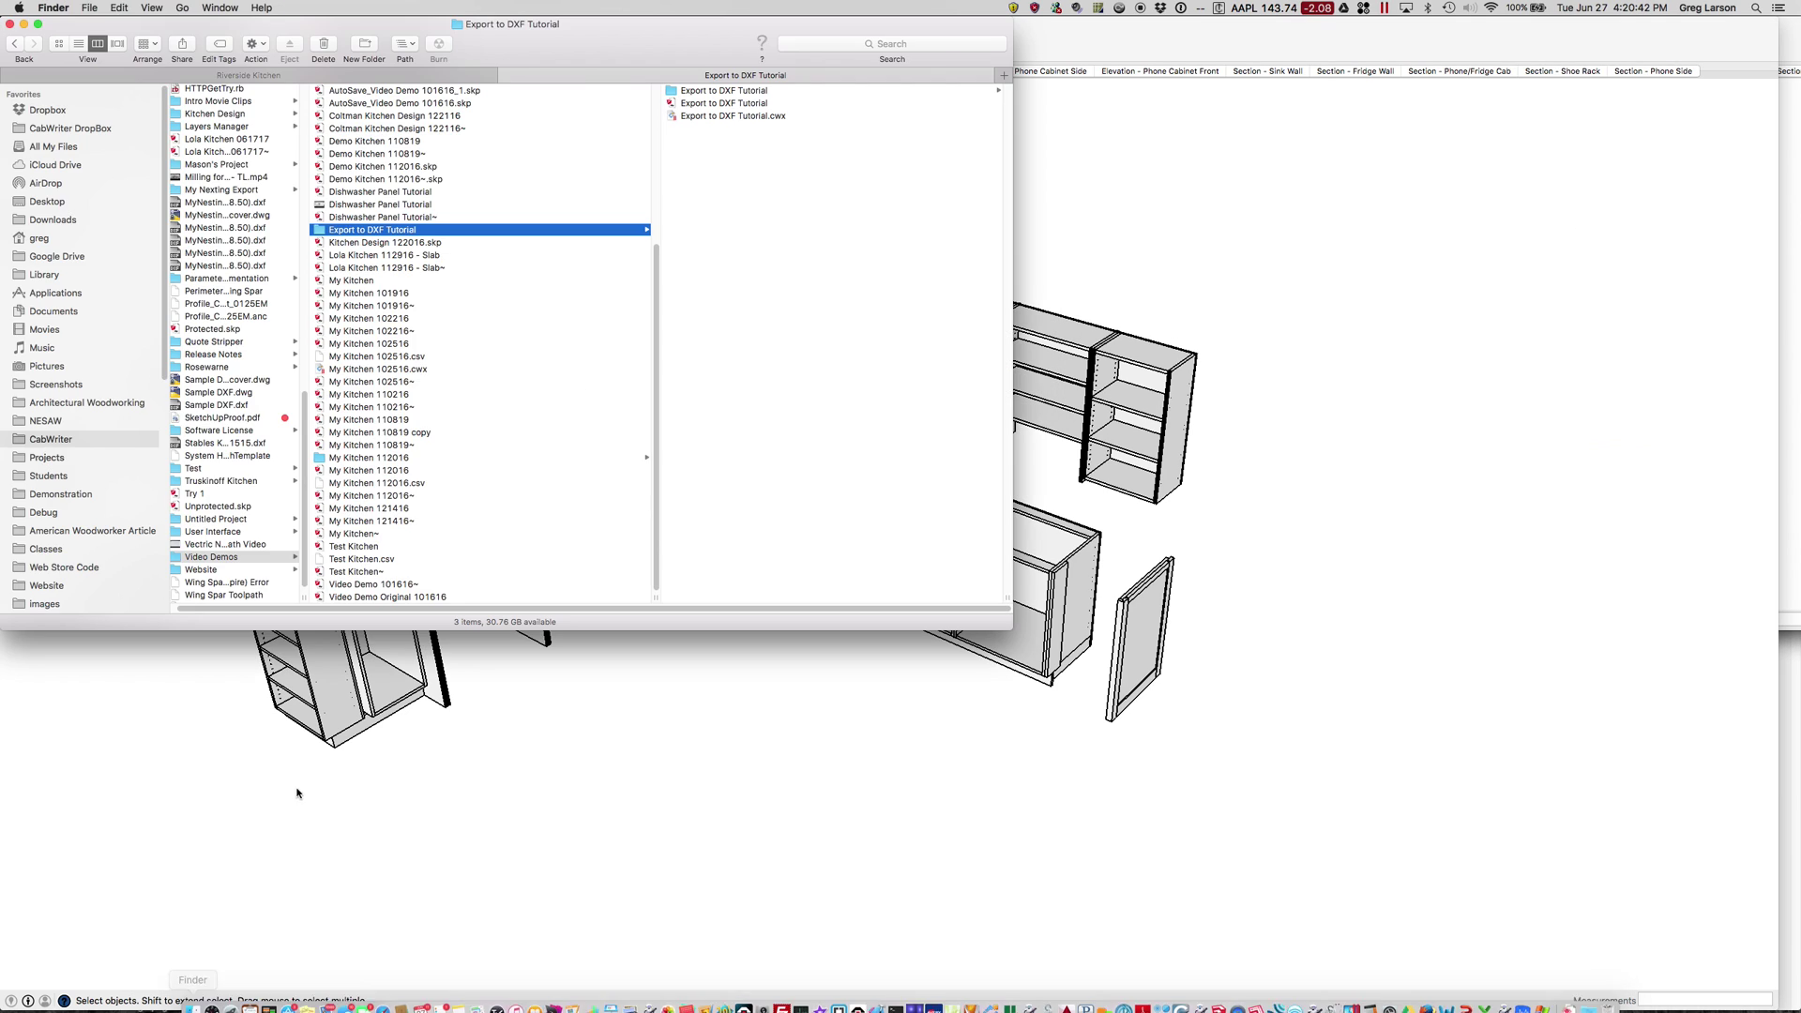
left_click(730, 116)
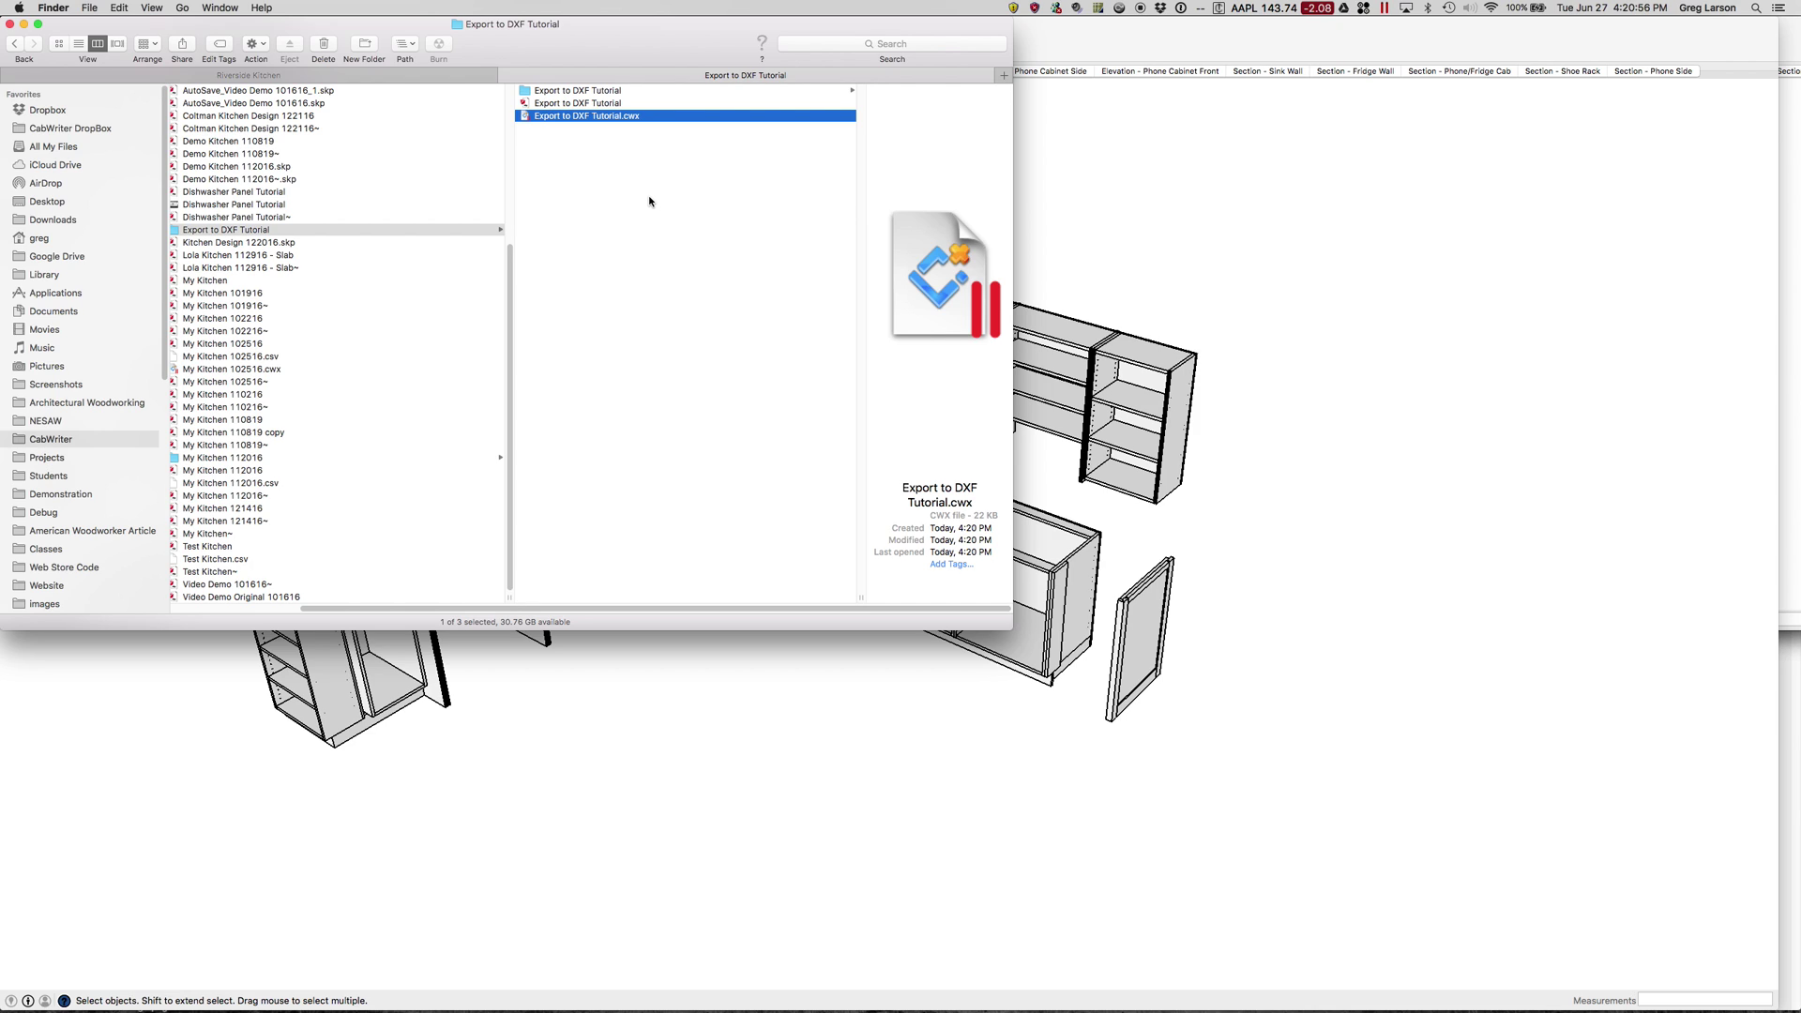
left_click(559, 91)
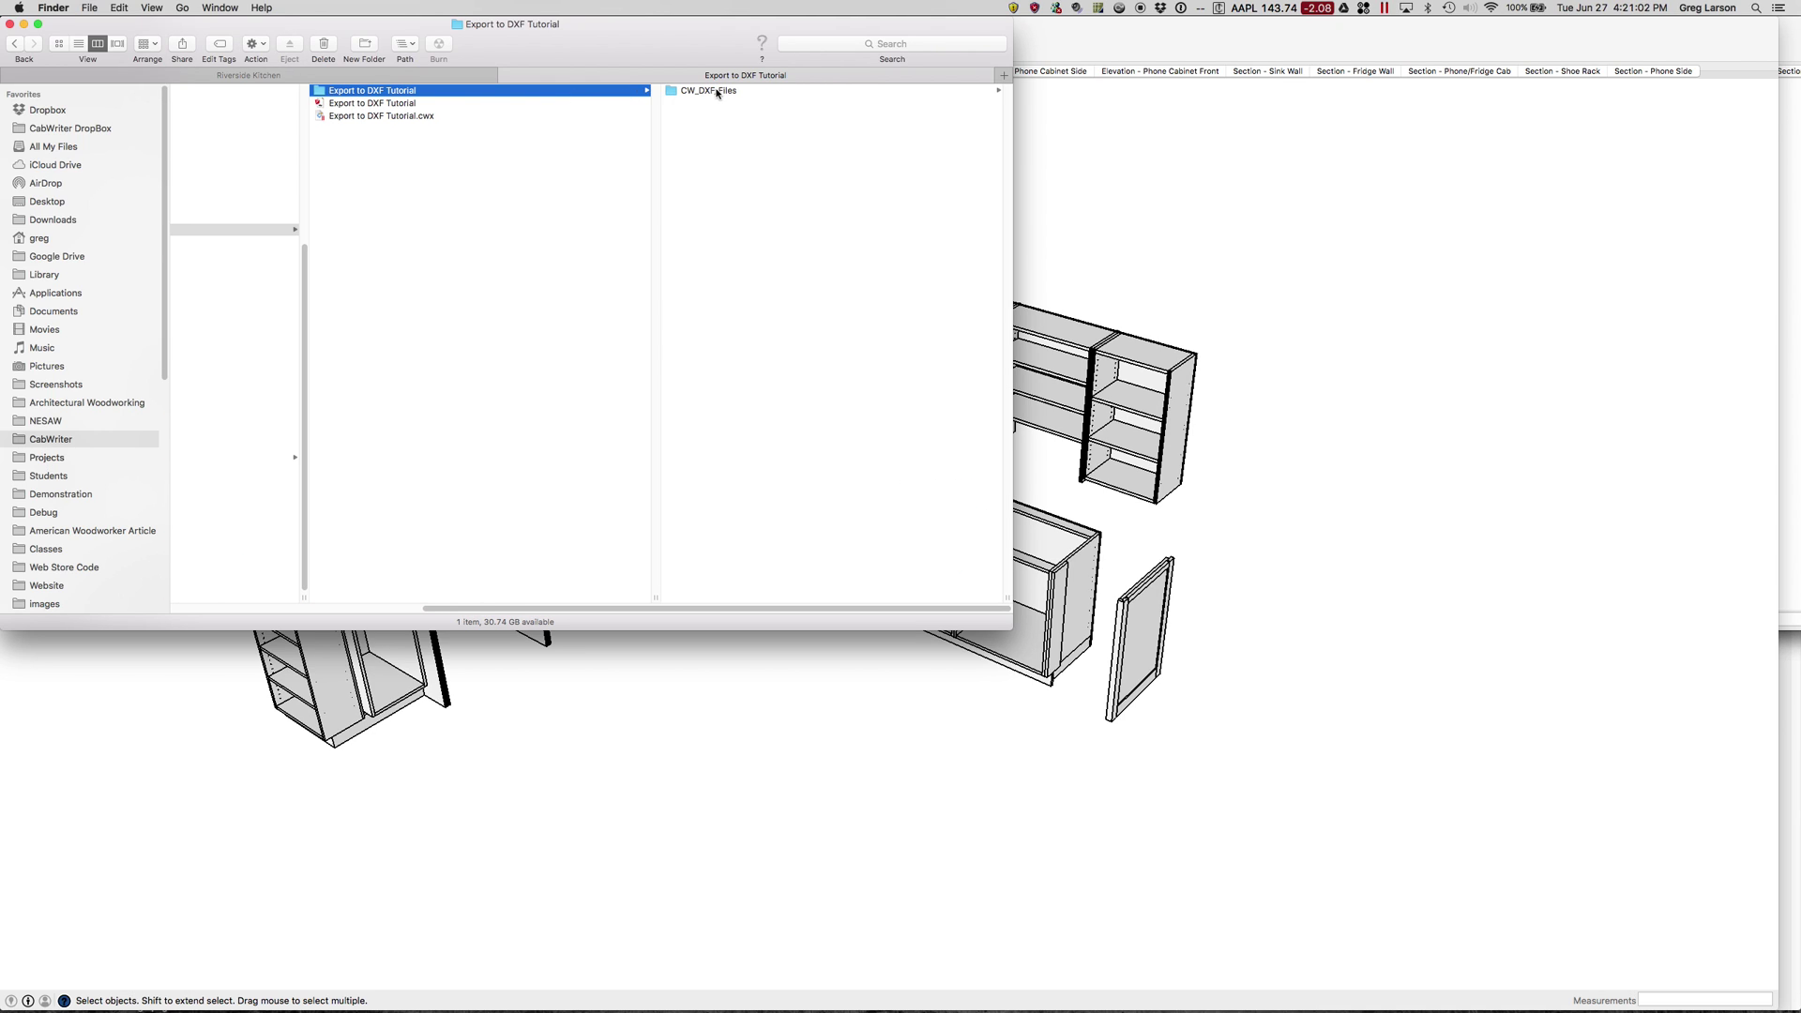
left_click(674, 94)
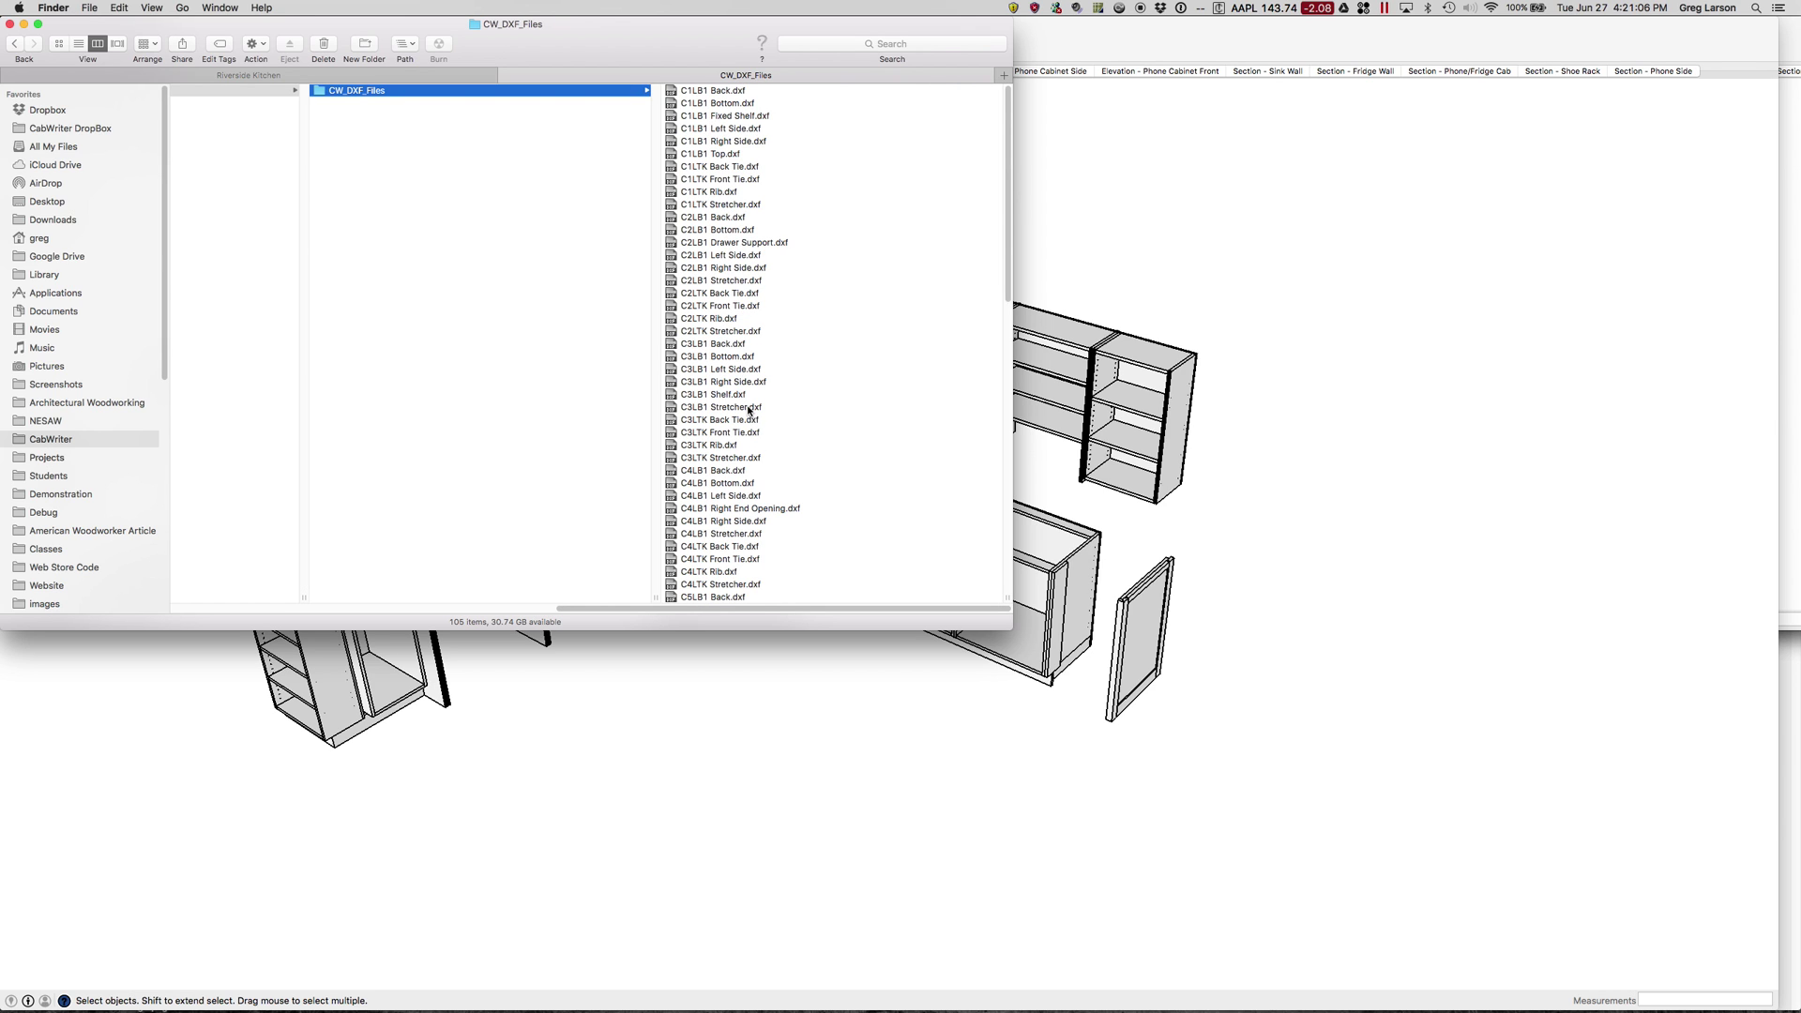
Step: Return to the Export to DXF Tutorial folder, open Export to DXF Tutorial.cwx in CutList Plus fx and enlarge its window
left_click_drag(733, 610, 338, 627)
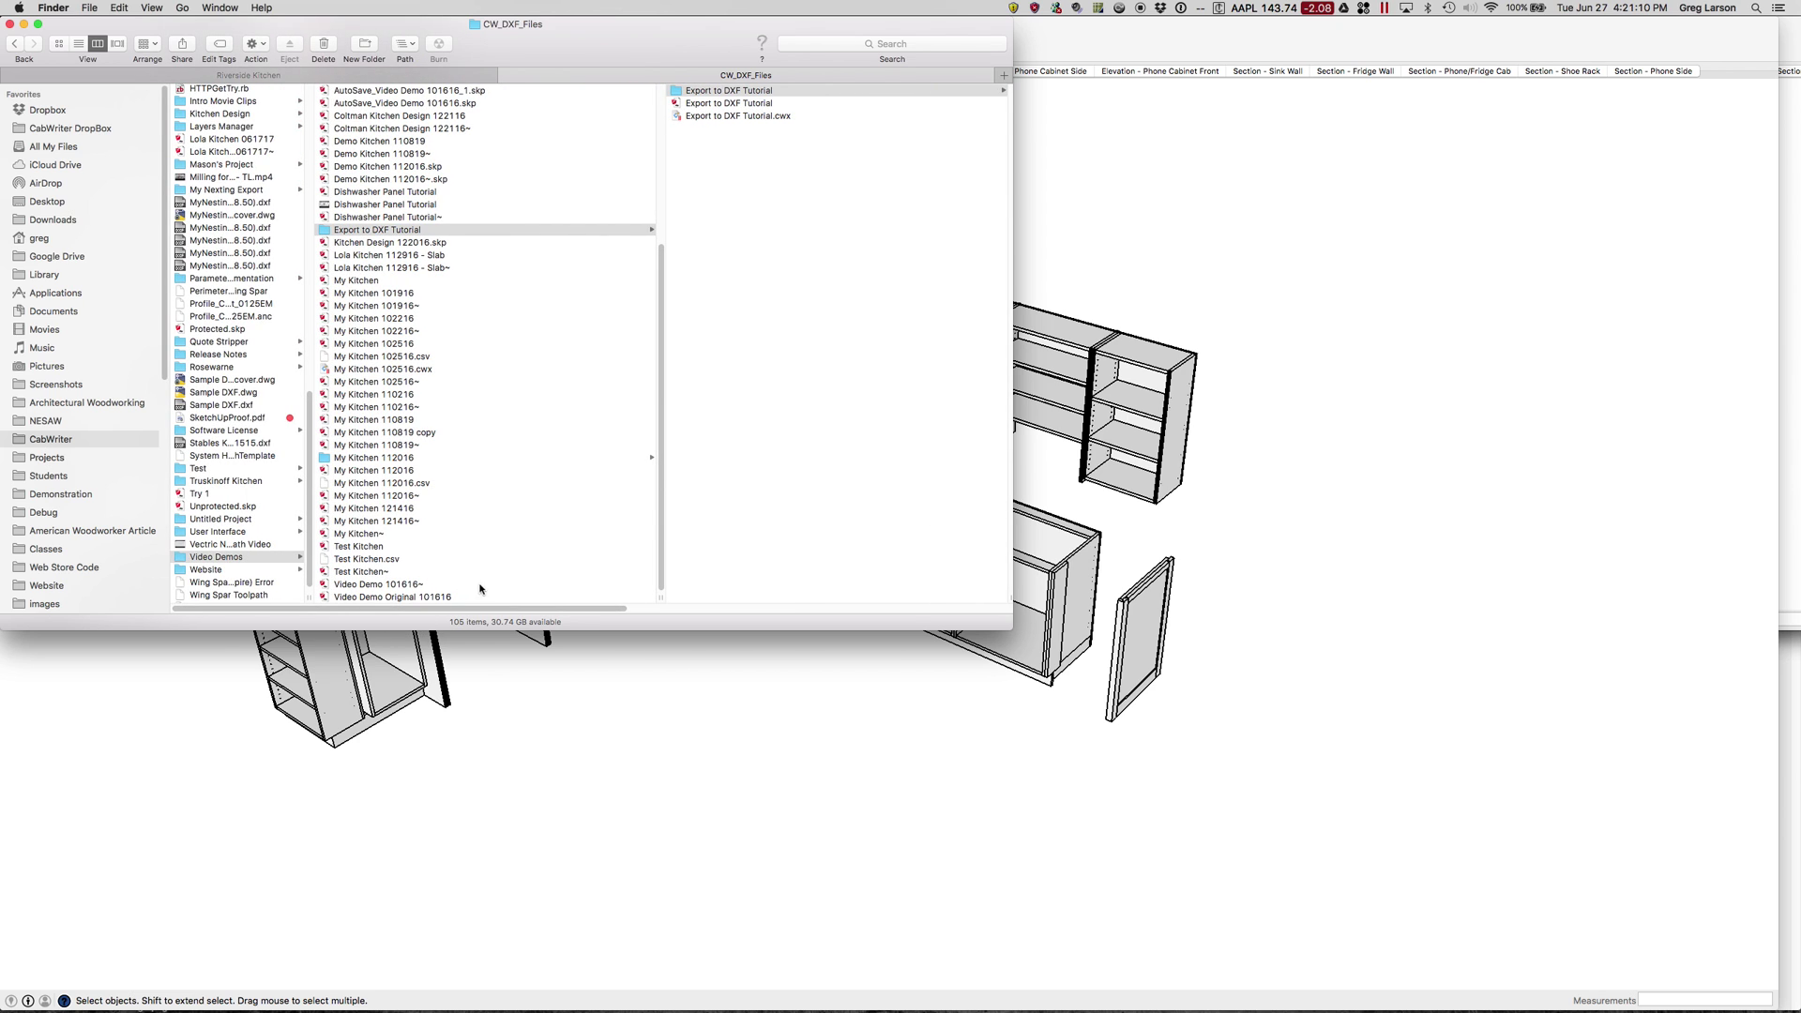
double_click(677, 116)
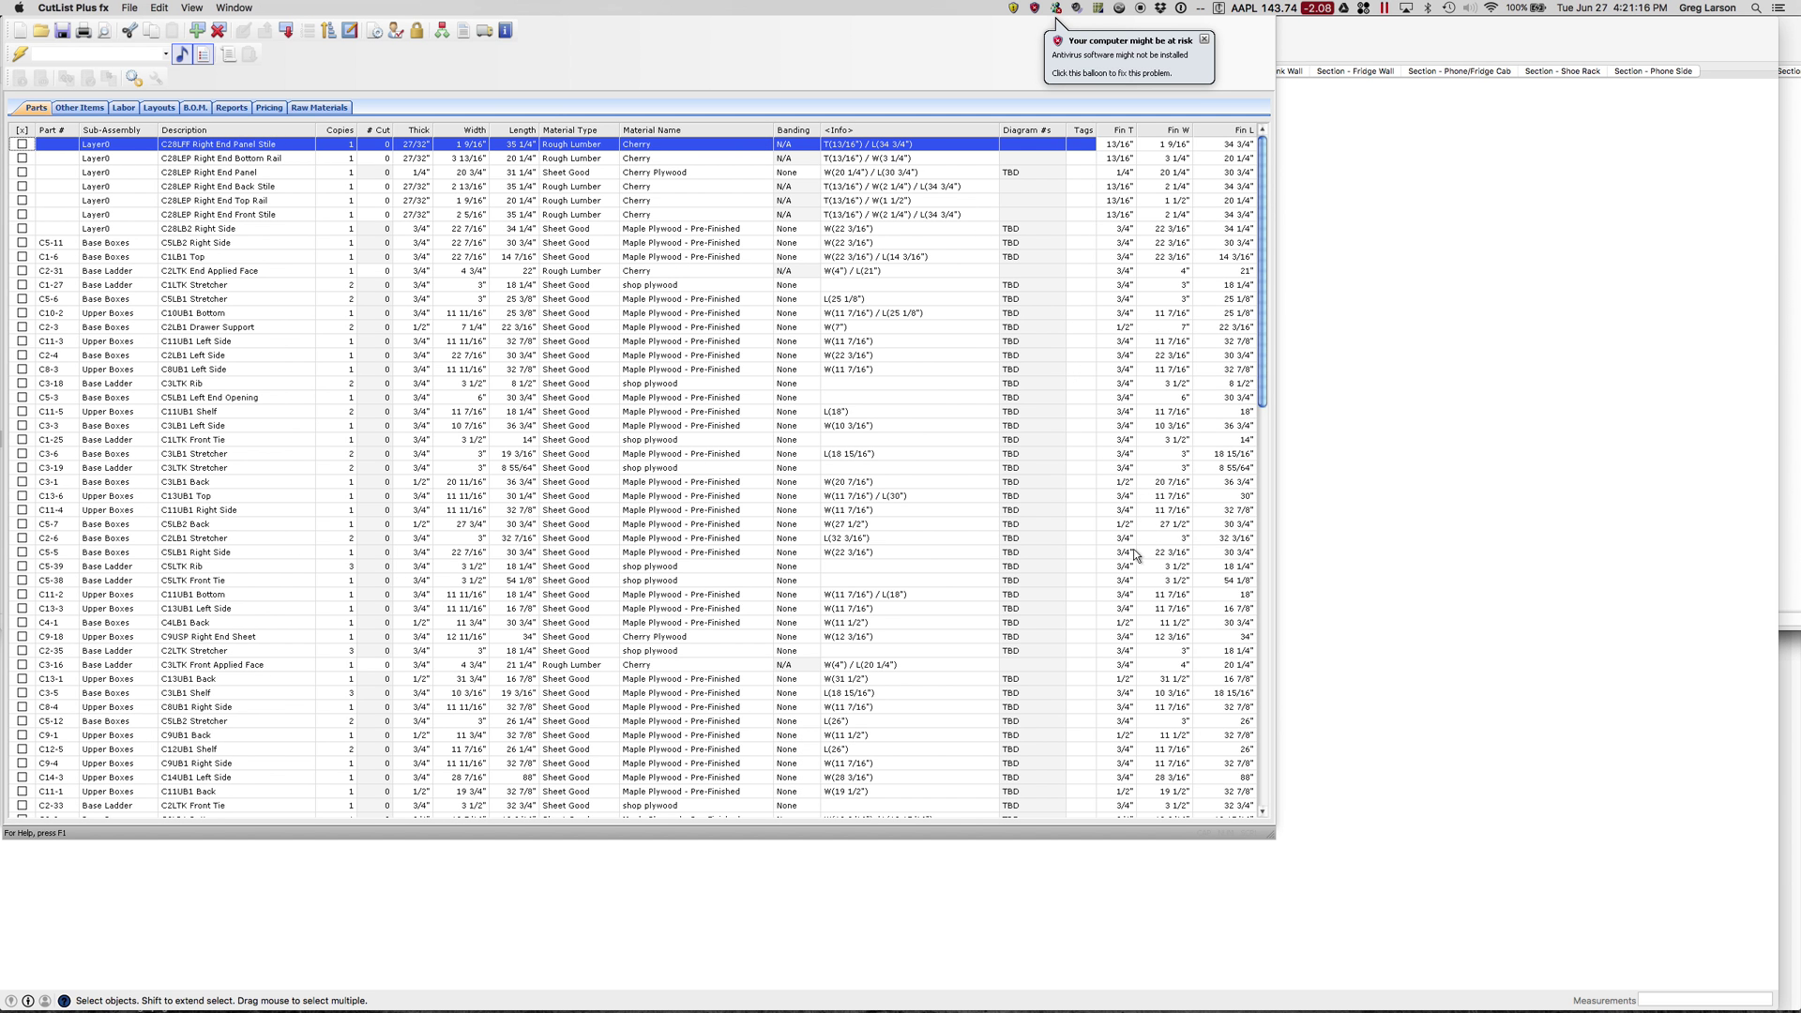
left_click_drag(1272, 832, 1435, 946)
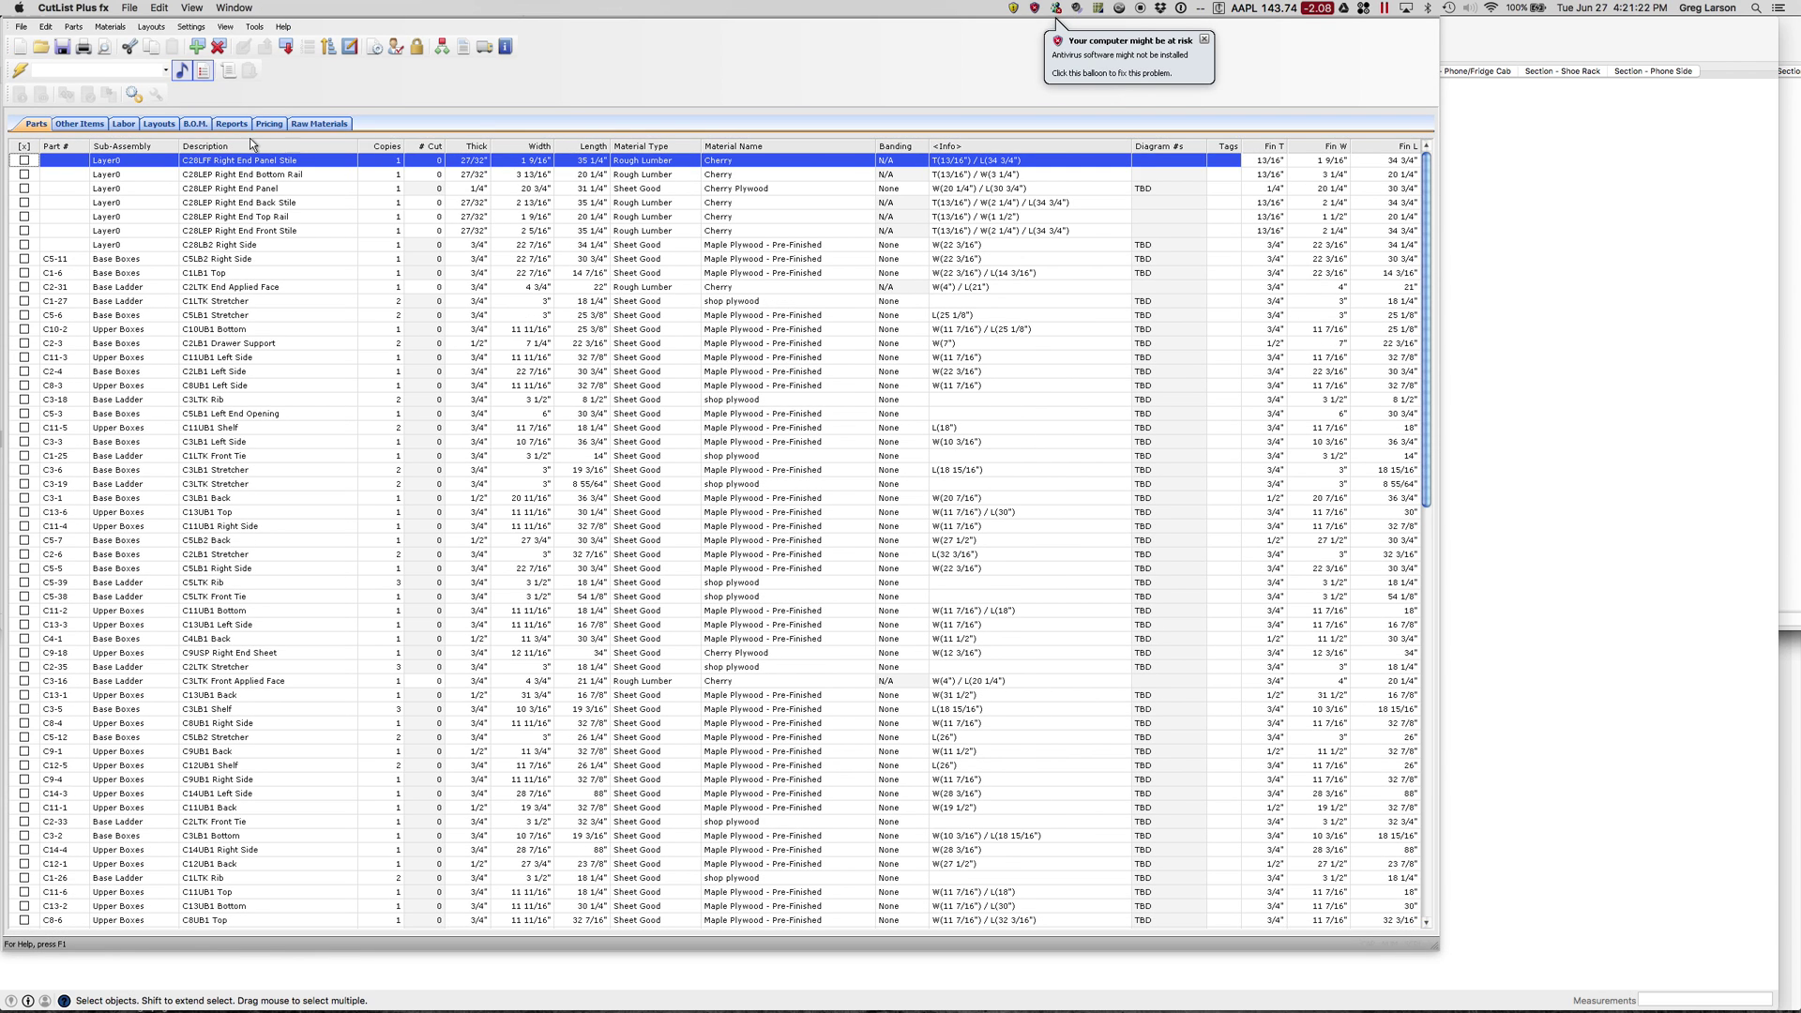
Step: Display the sheet layouts for the 3/4" Maple Plywood - Pre-Finished material
left_click(156, 124)
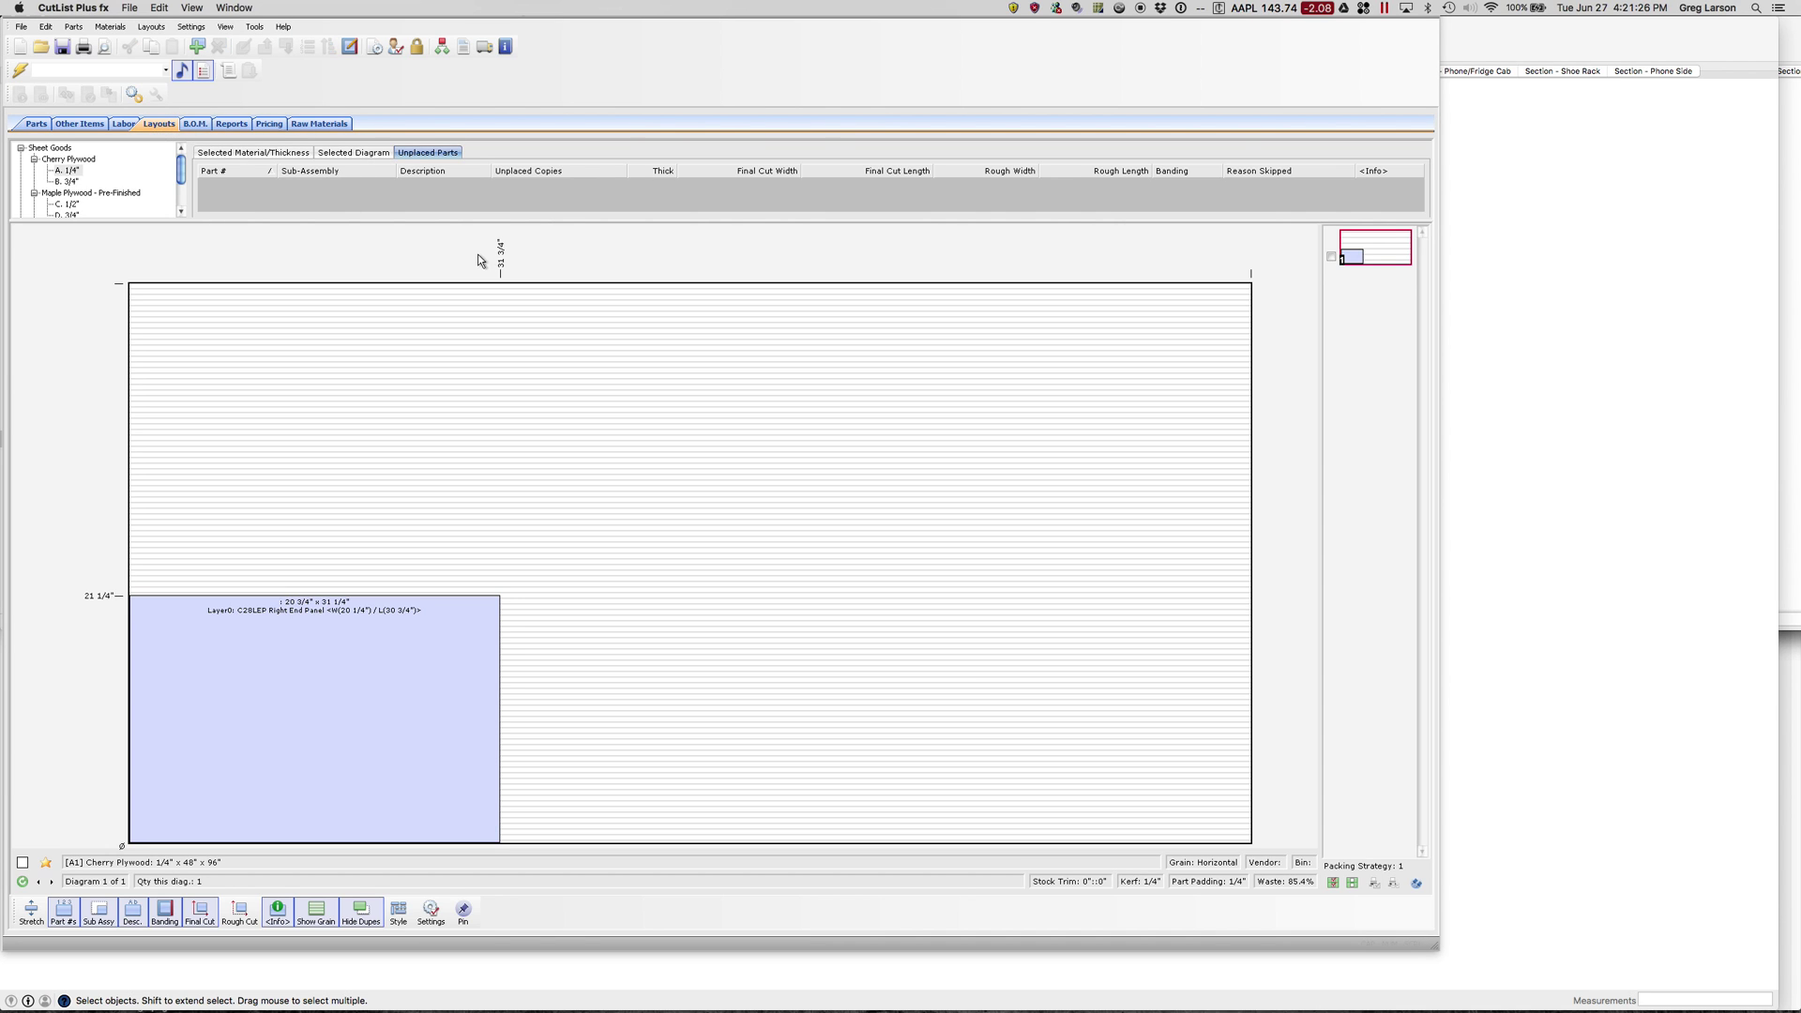
left_click(78, 203)
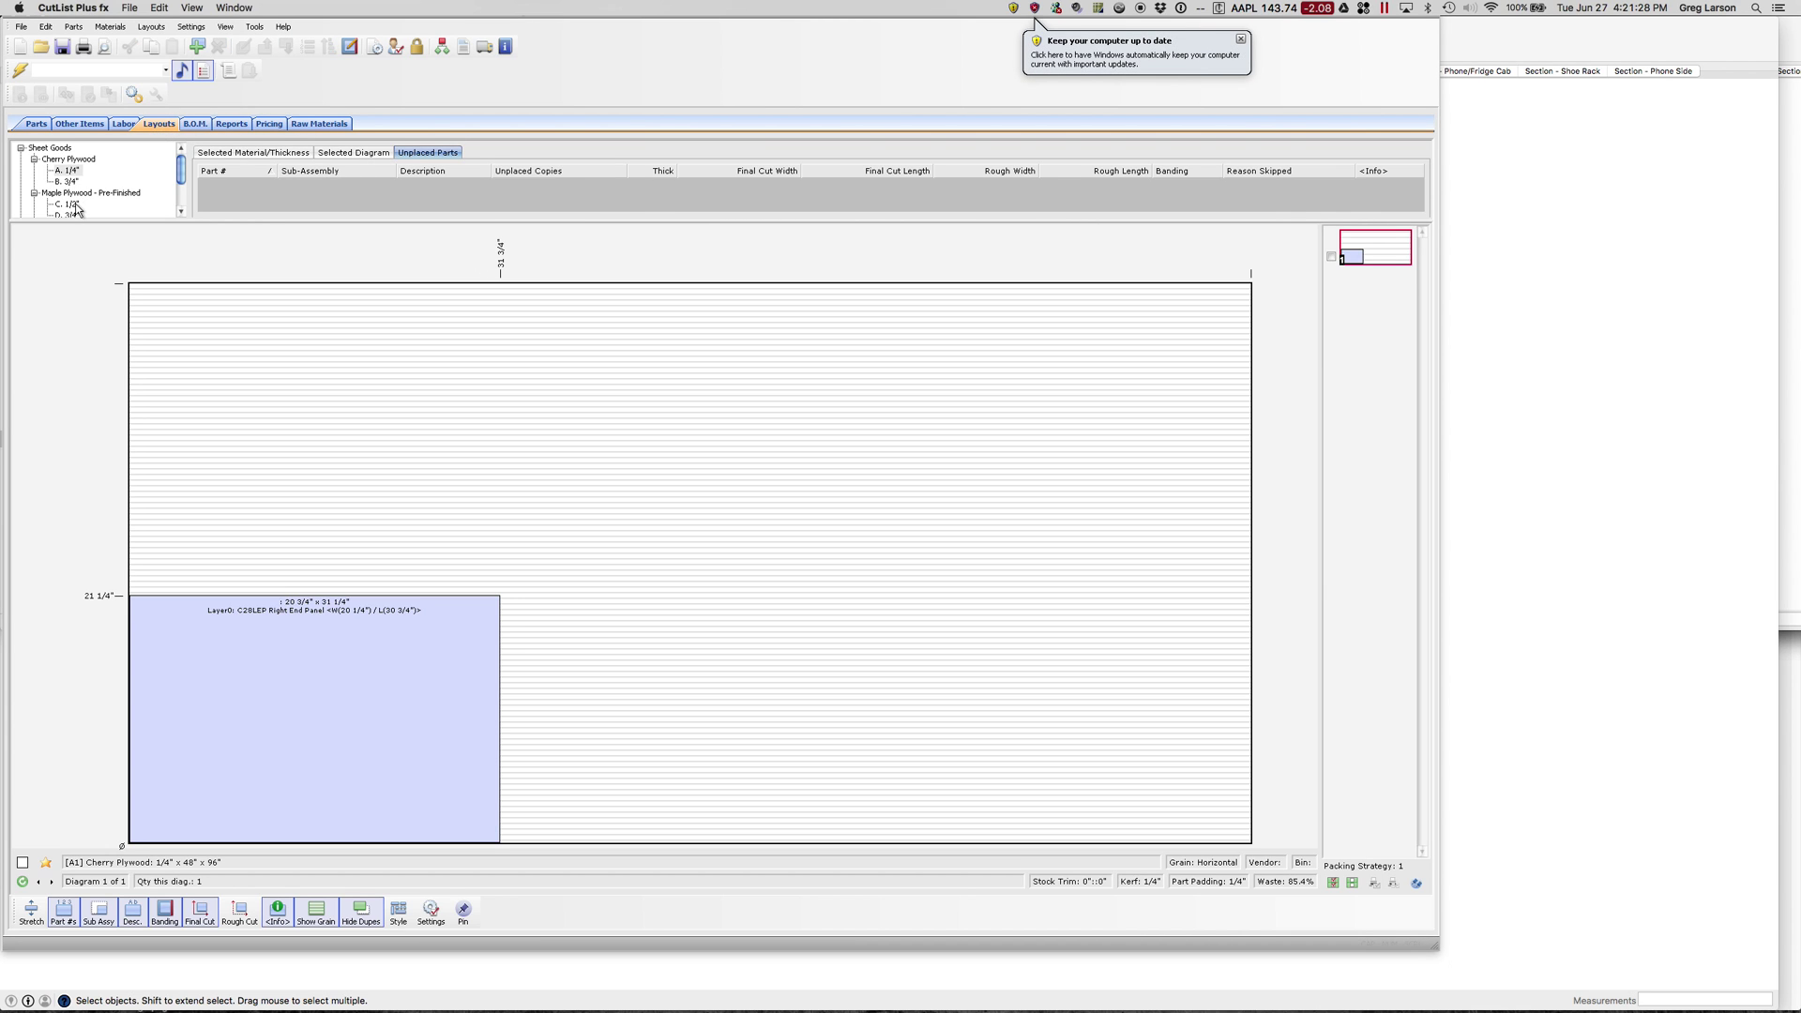
left_click(81, 215)
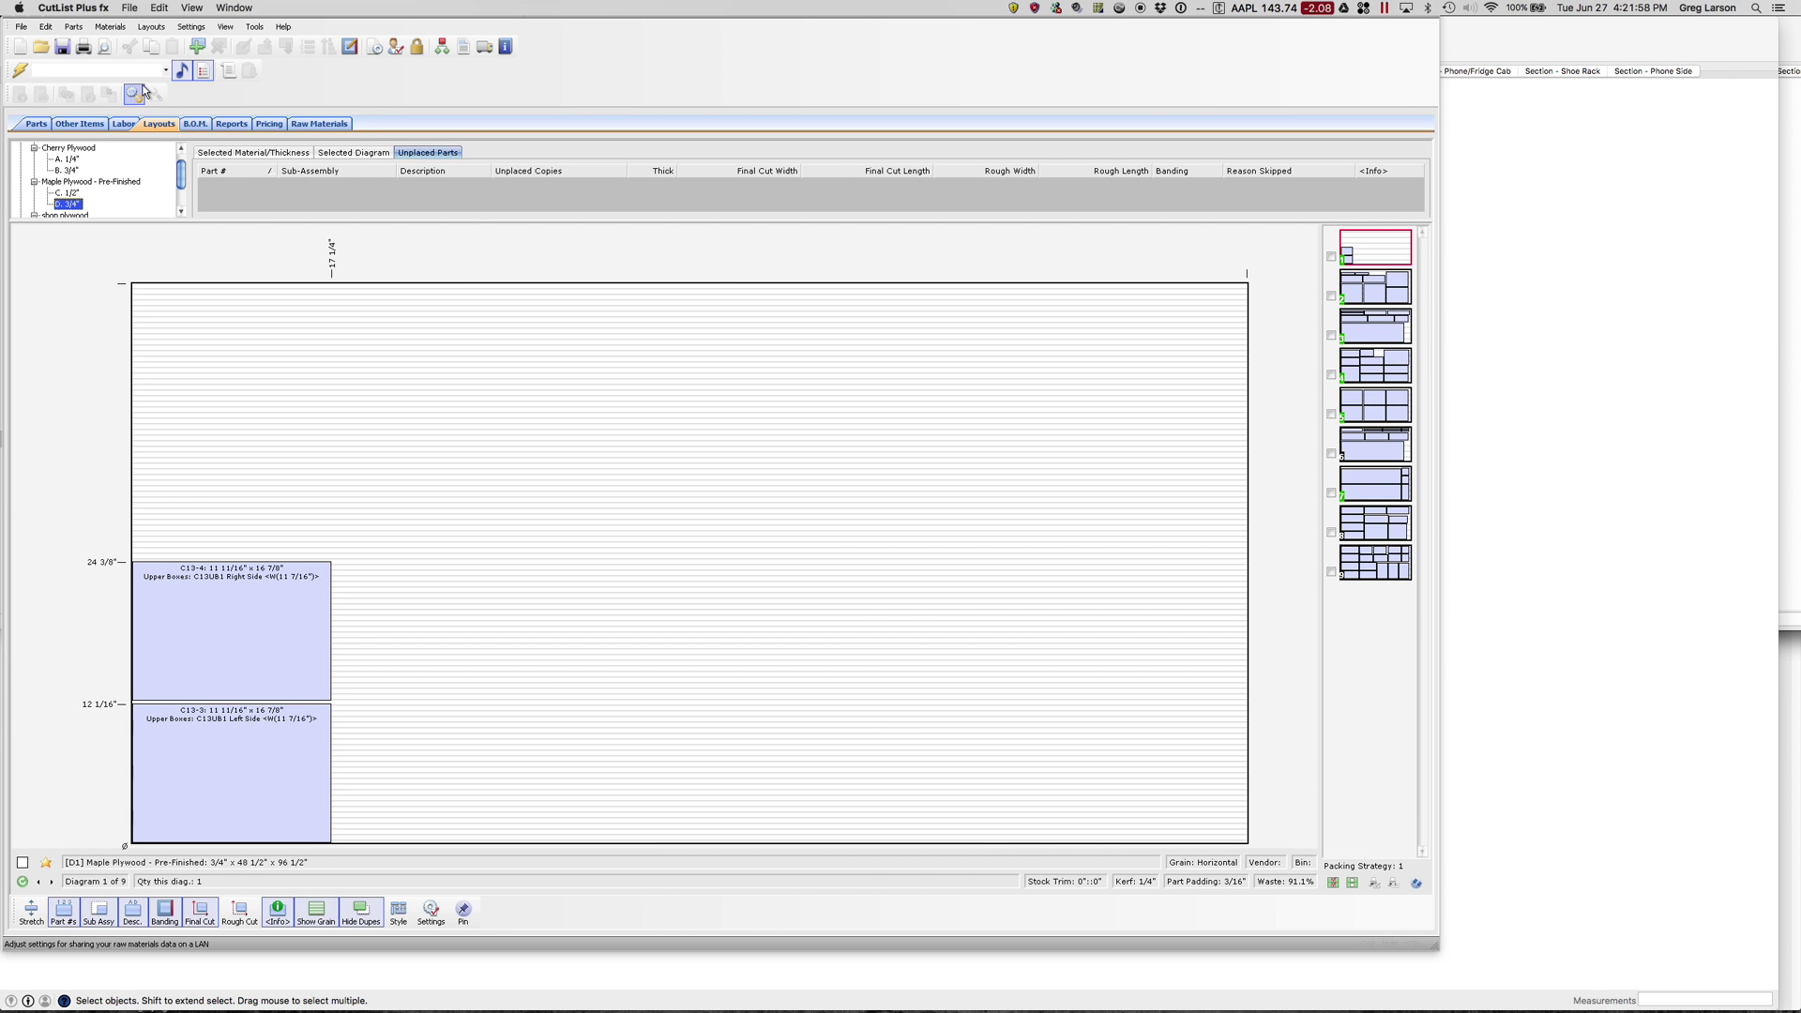
Step: Export the layout diagrams as DXF files to the Export to DXF Tutorial folder on the desktop
left_click(23, 29)
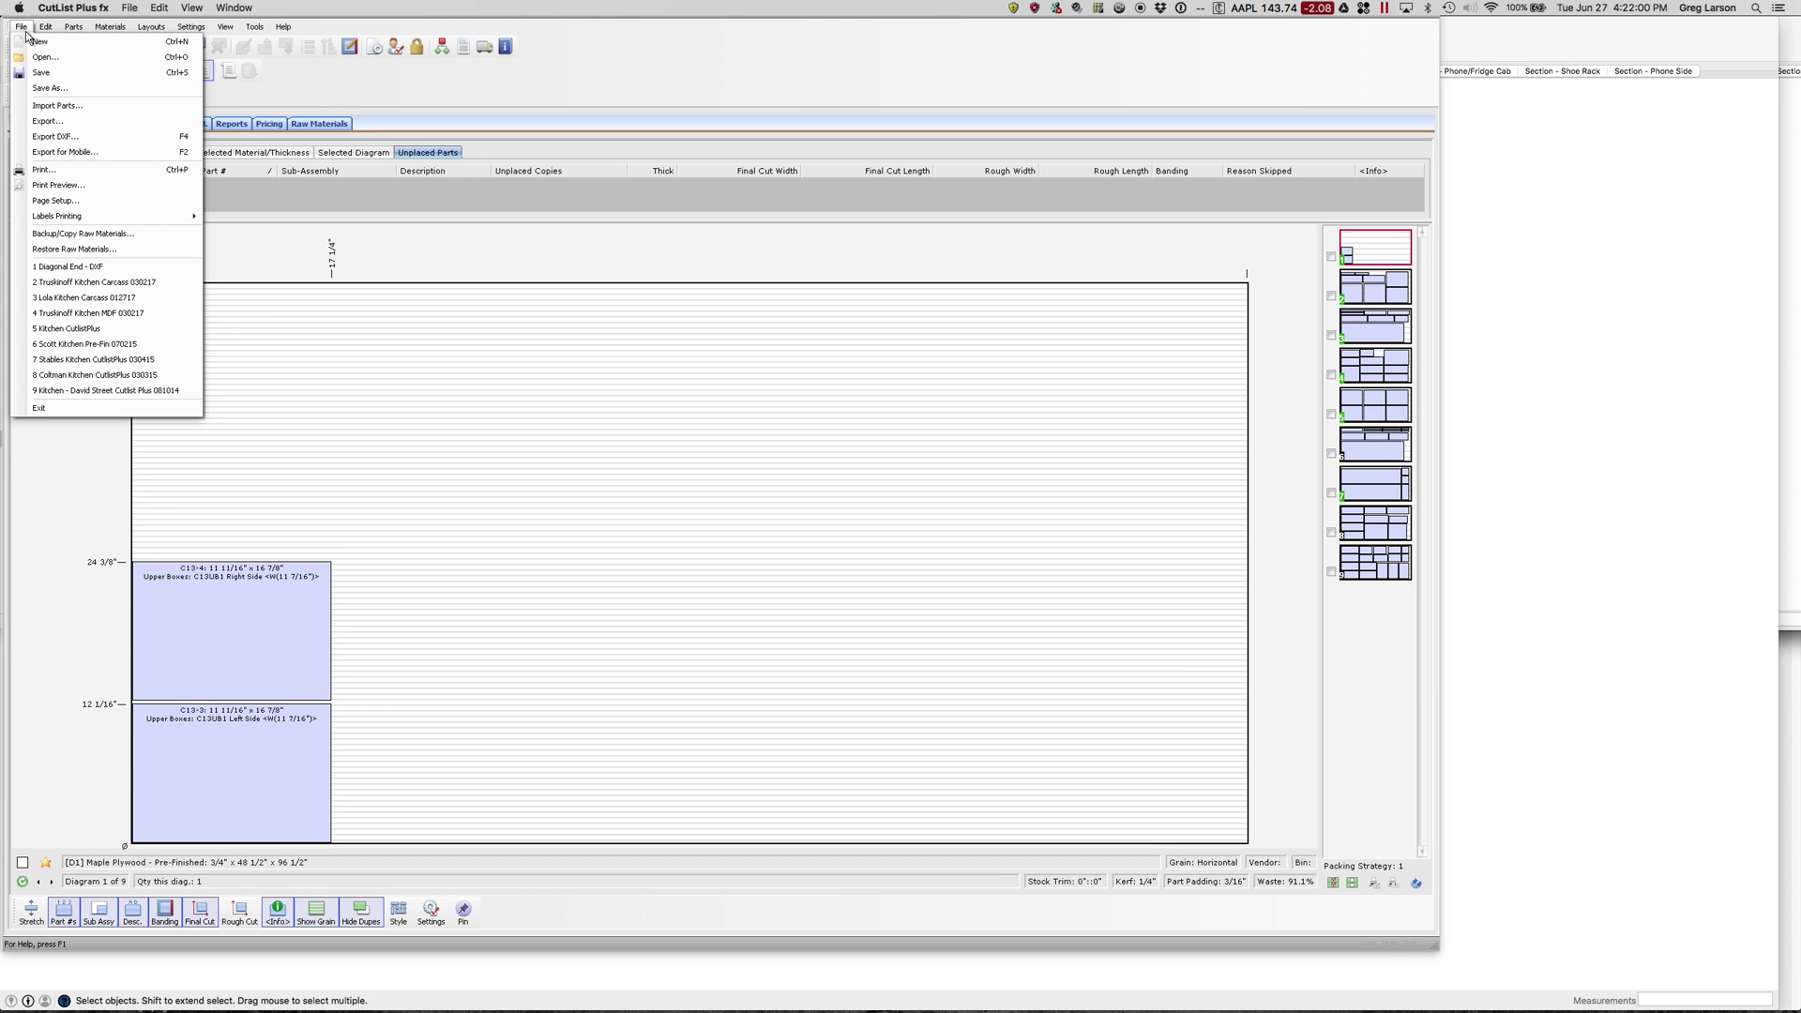
left_click(61, 138)
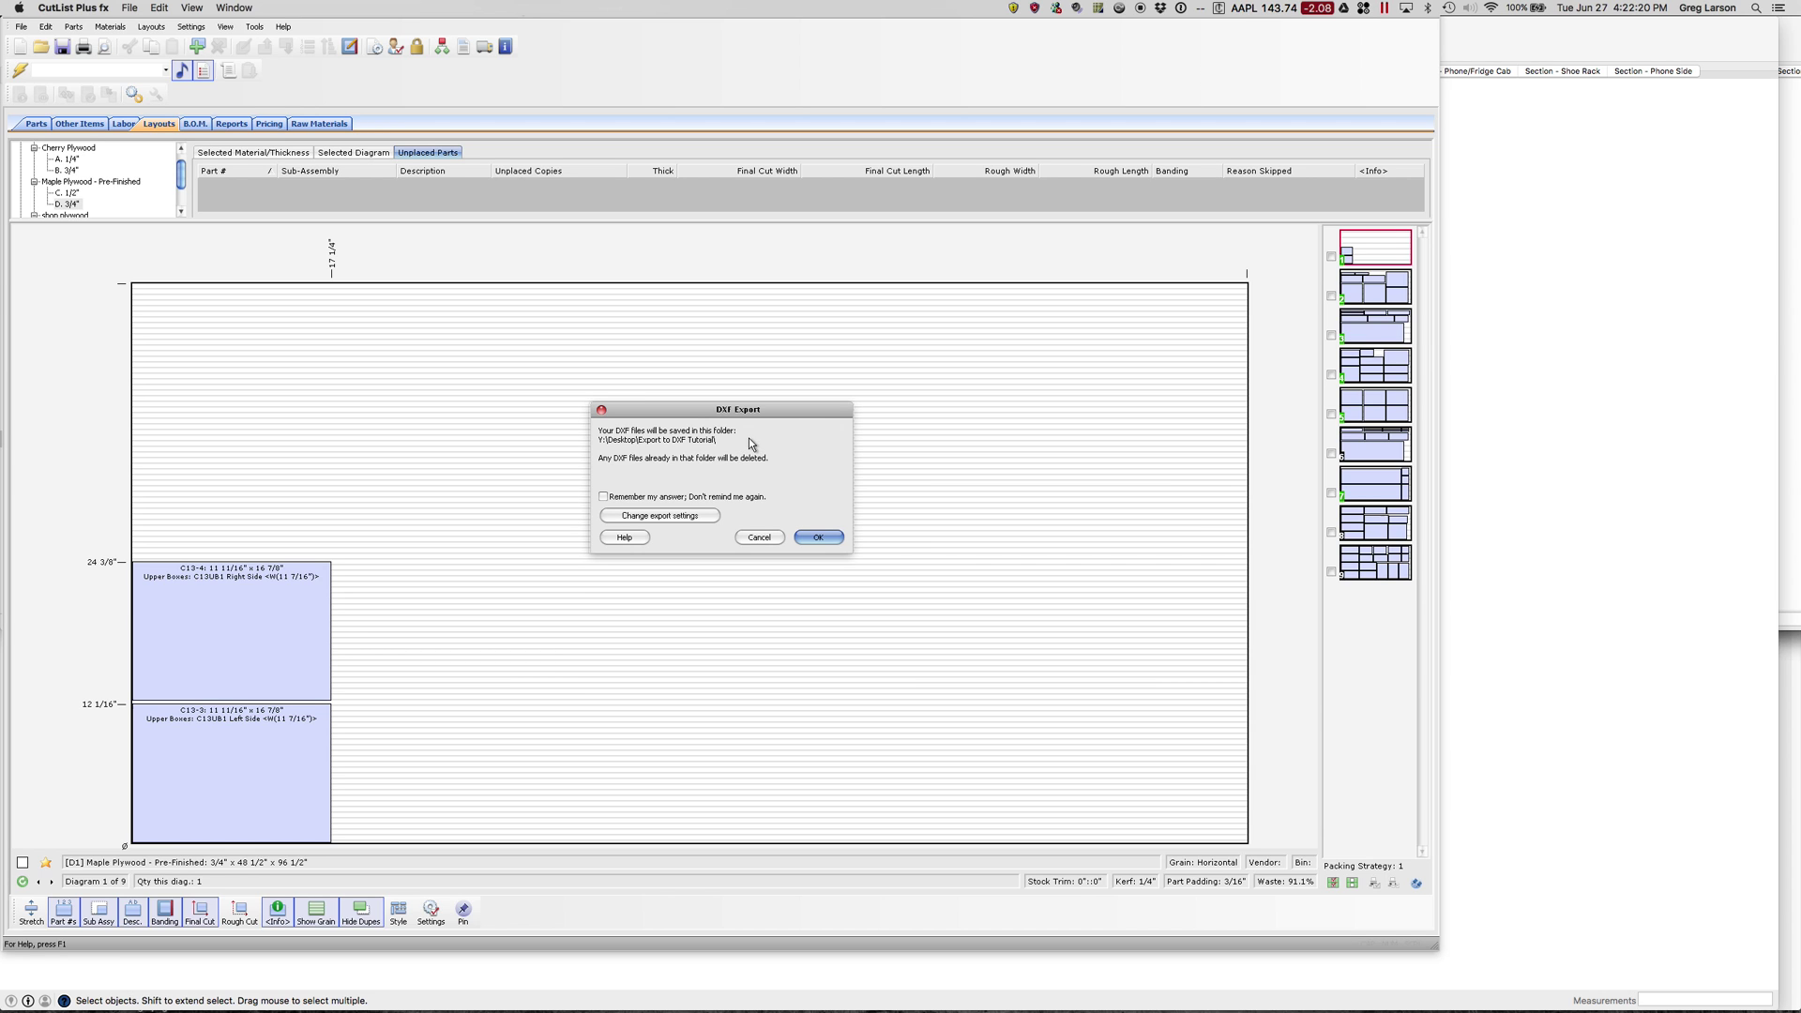
left_click(815, 540)
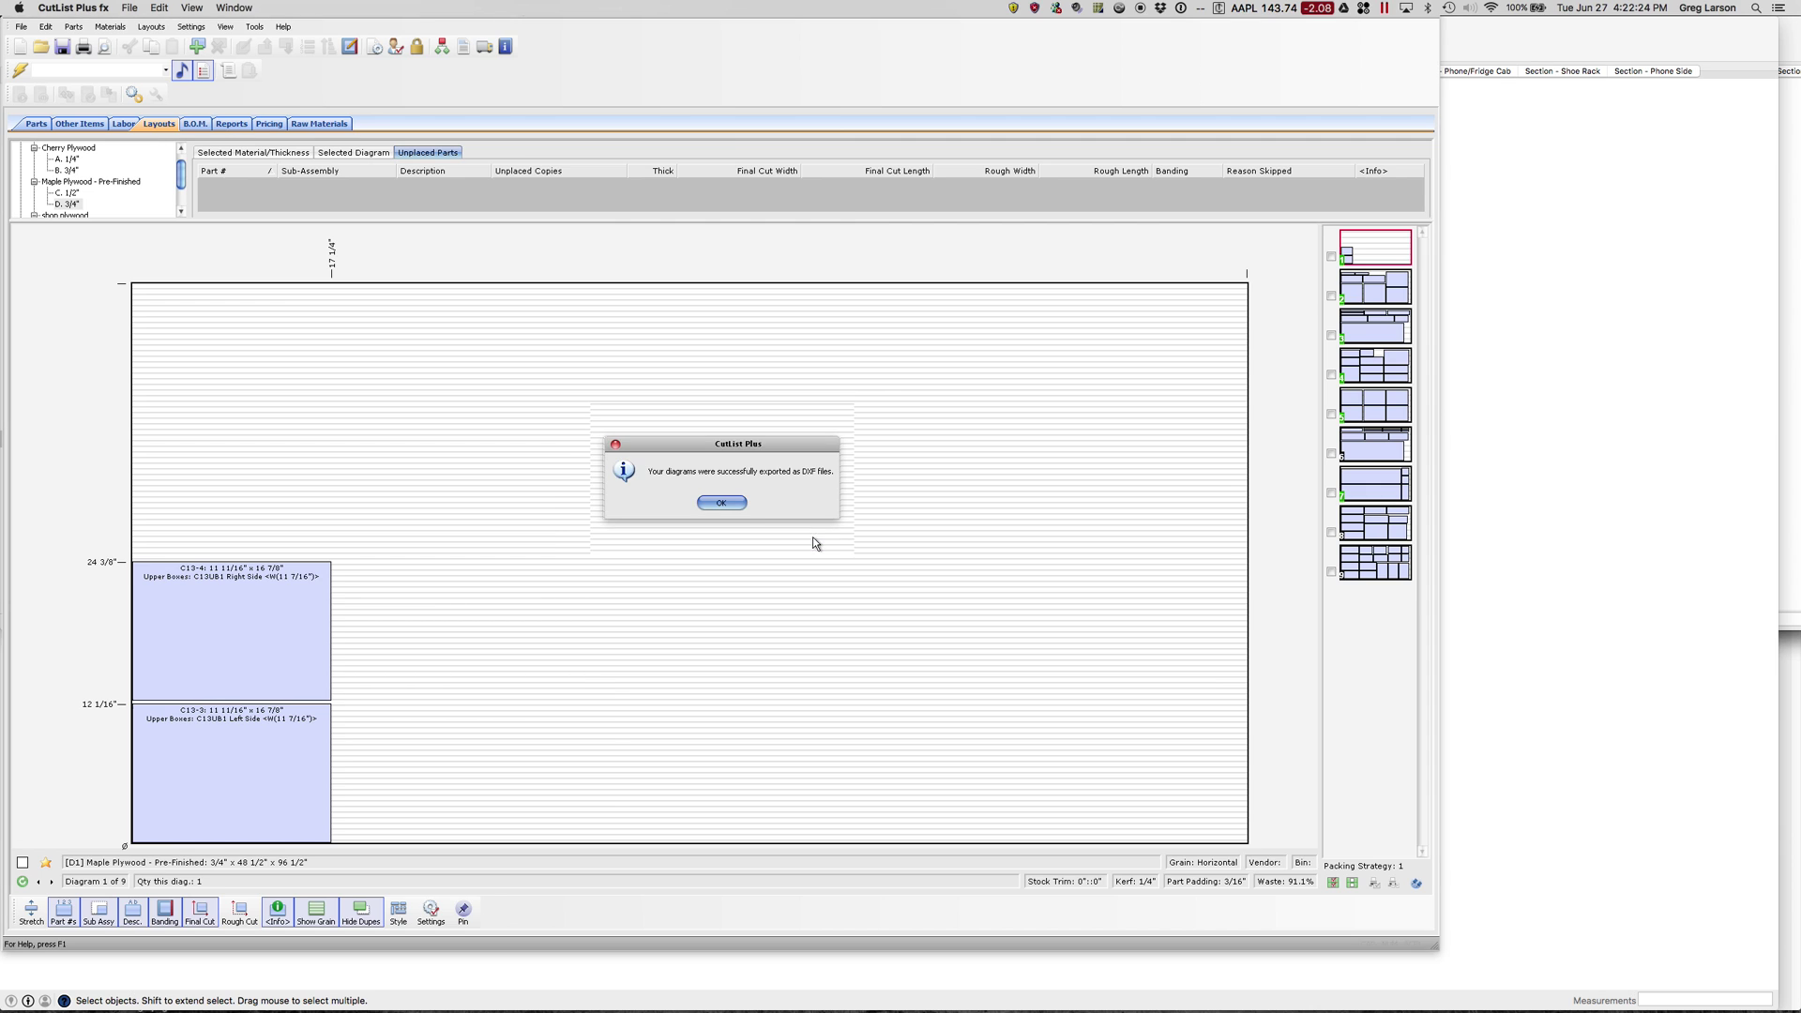
left_click(723, 503)
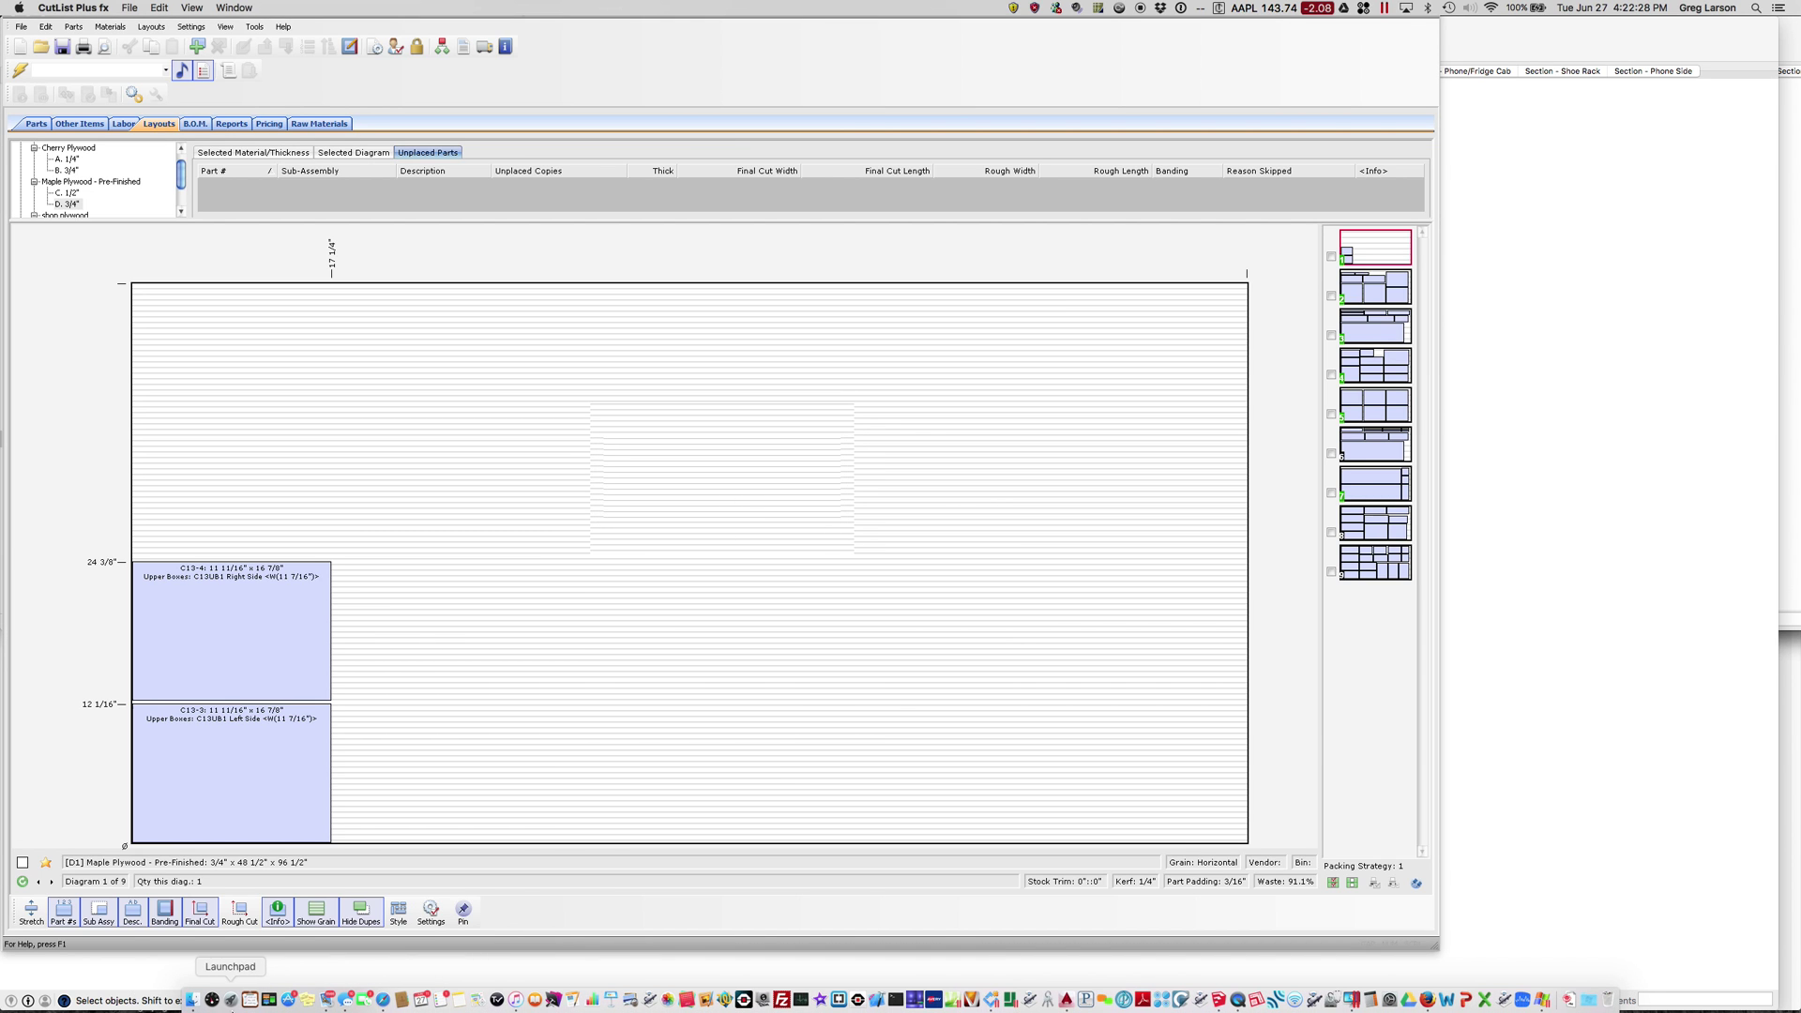
Step: Switch to Finder and open the SG_Maple Plywood - Pre-Finished folder within the desktop's Export to DXF Tutorial folder, widening the column to show full names
left_click(192, 1000)
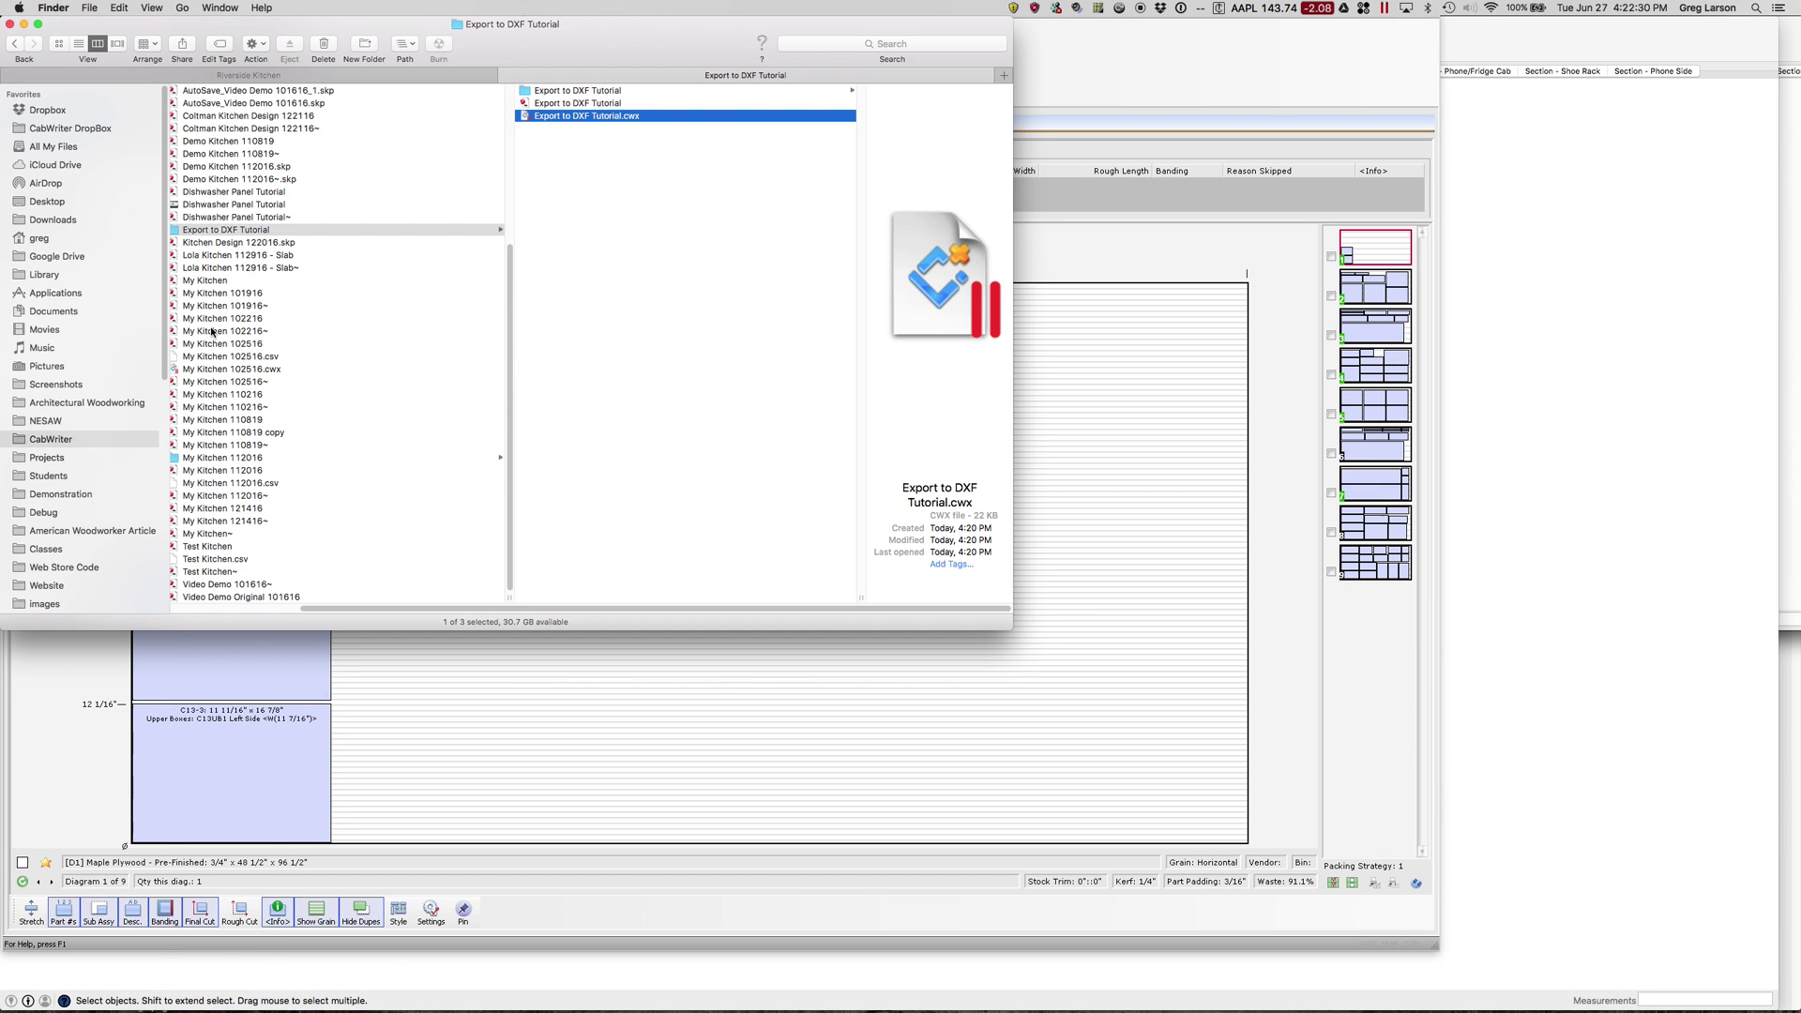
left_click(44, 201)
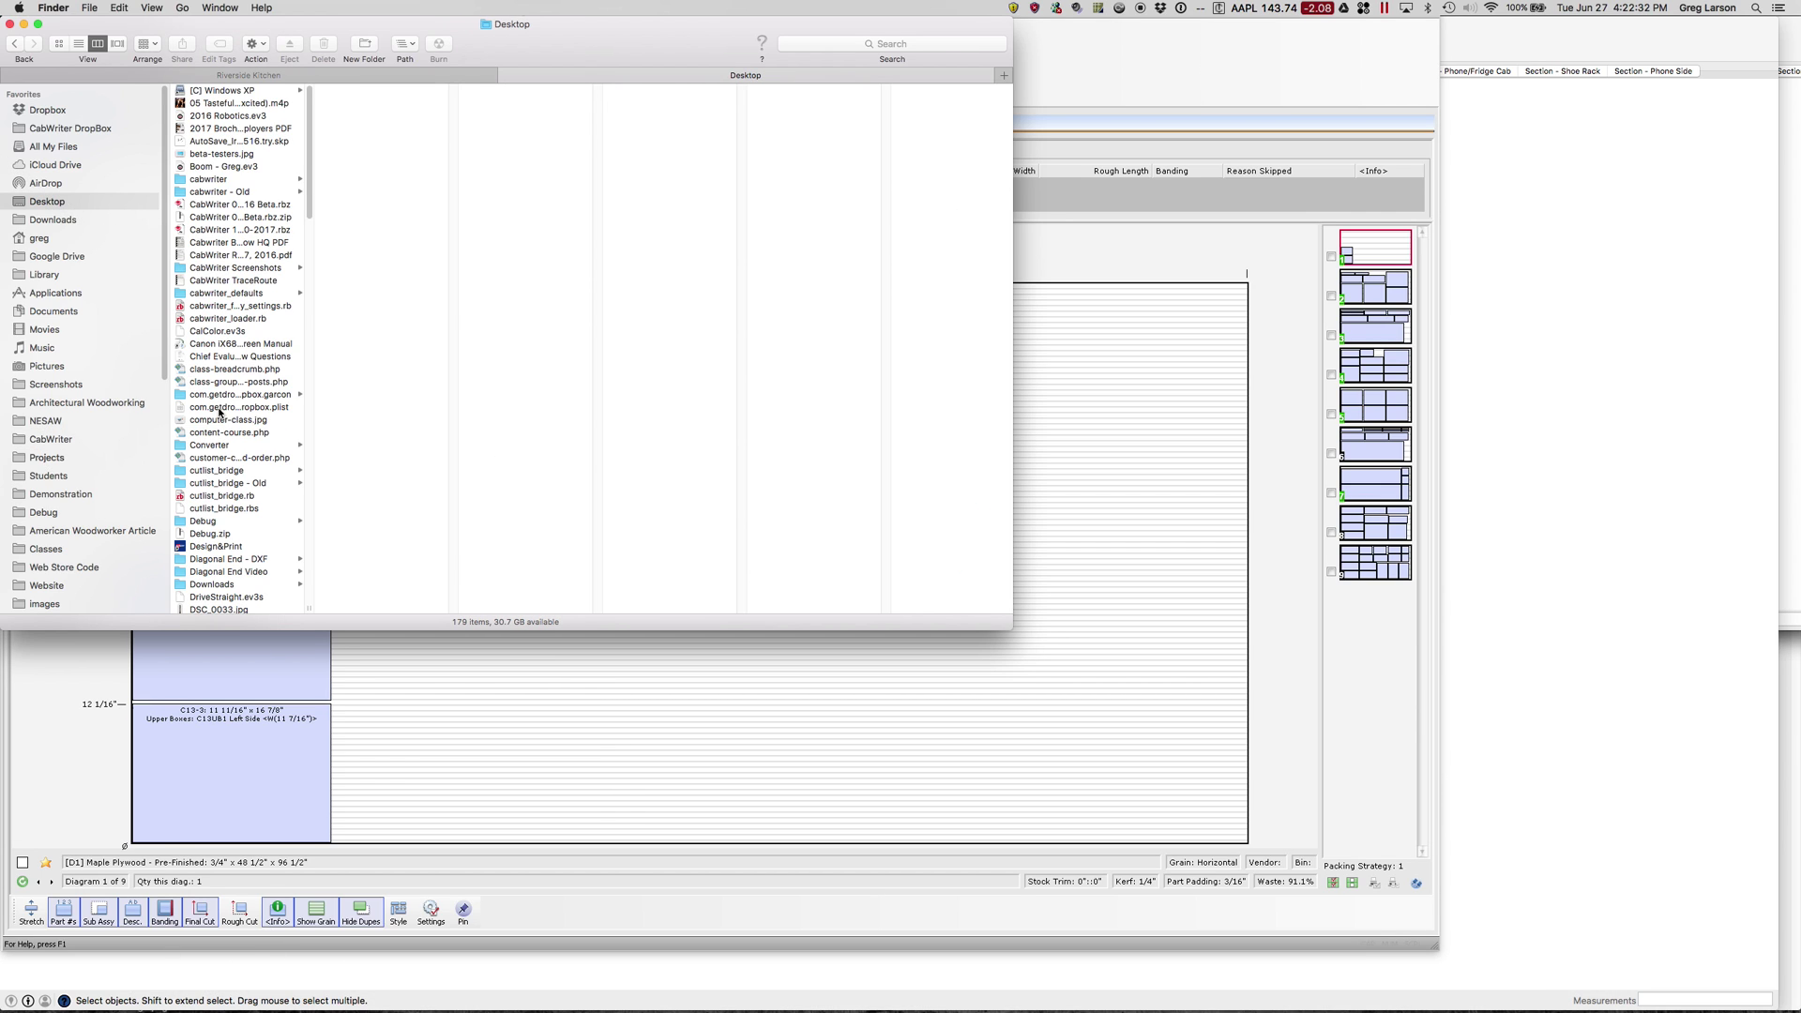
scroll(236, 536, "down", 5)
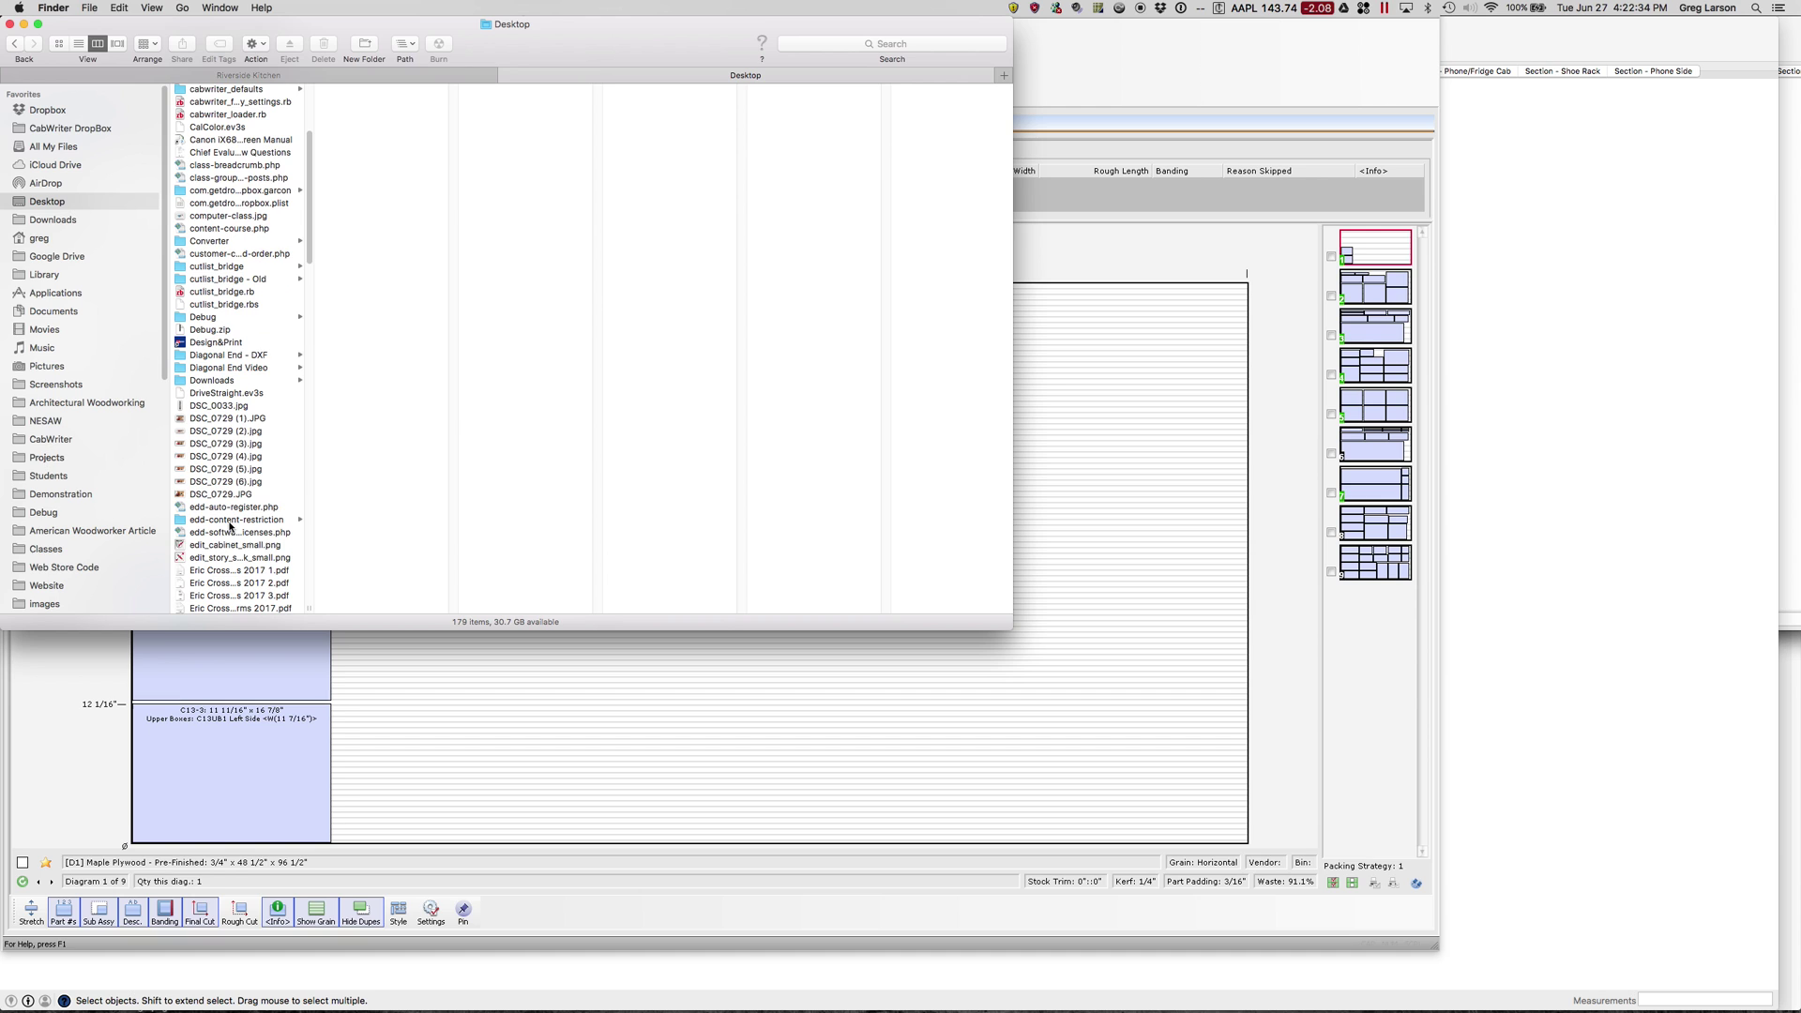
scroll(230, 528, "down", 5)
left_click(220, 413)
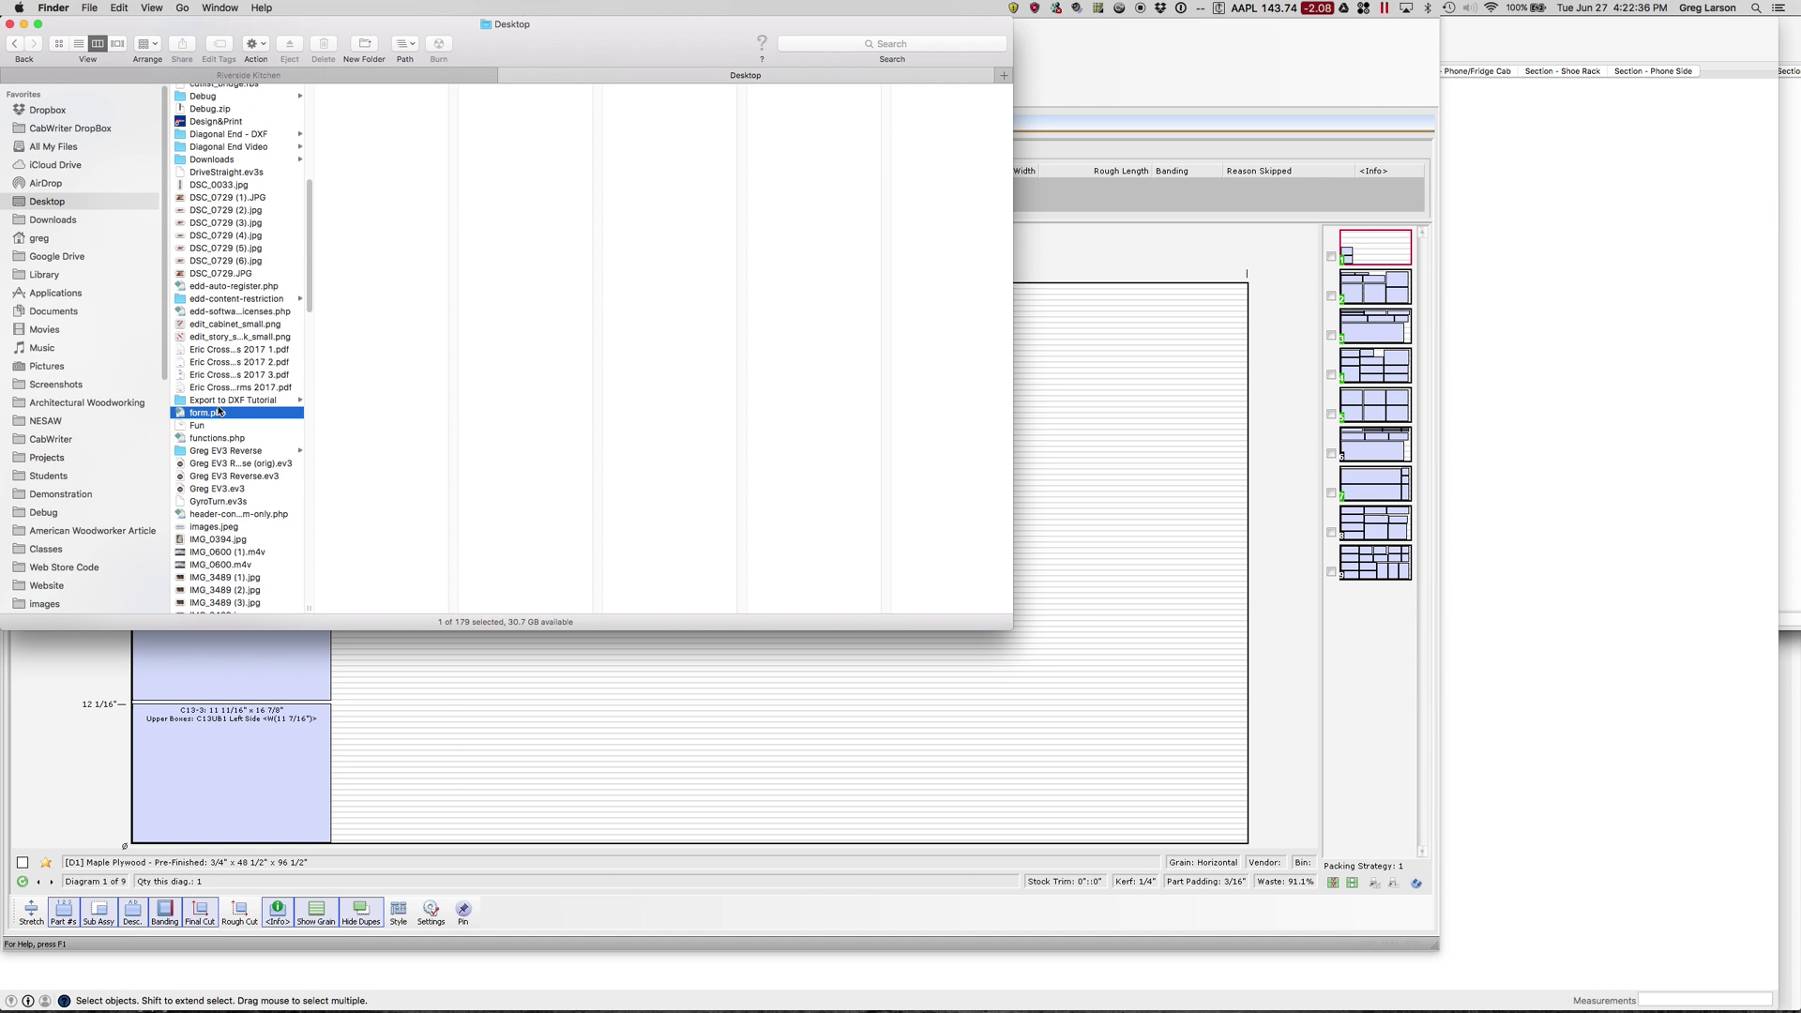
left_click(221, 401)
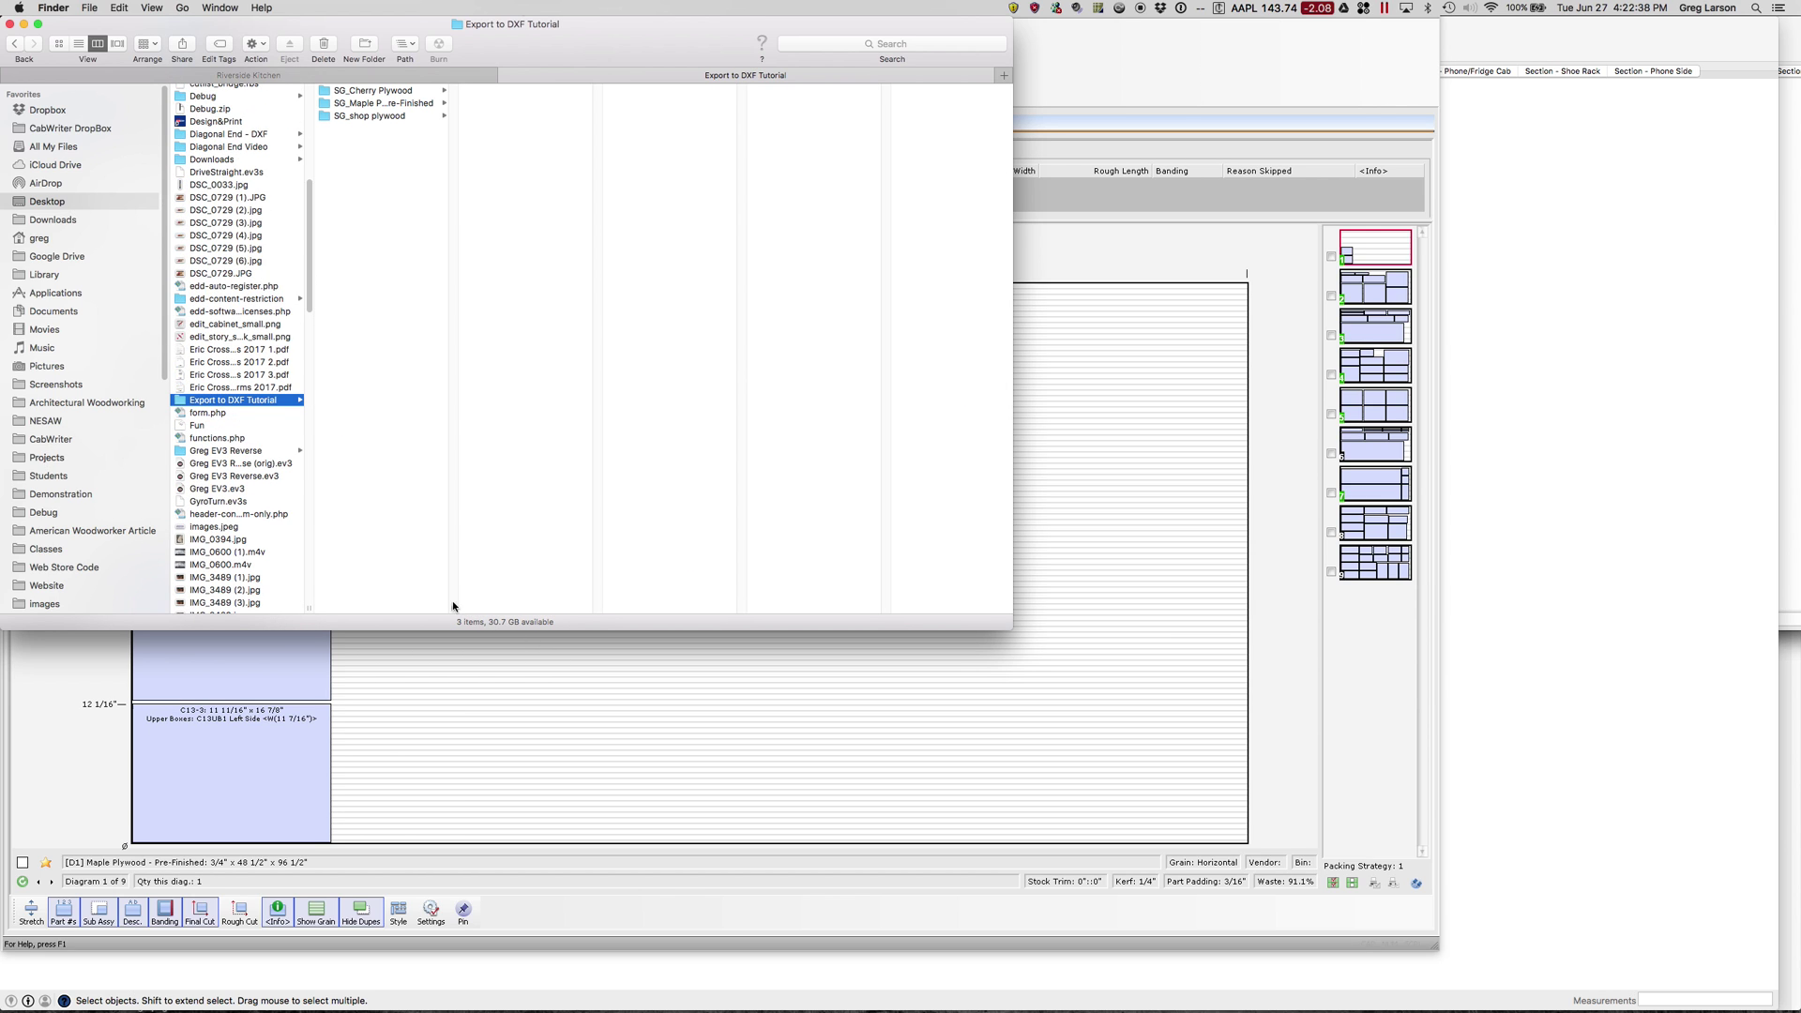
left_click_drag(452, 605, 614, 607)
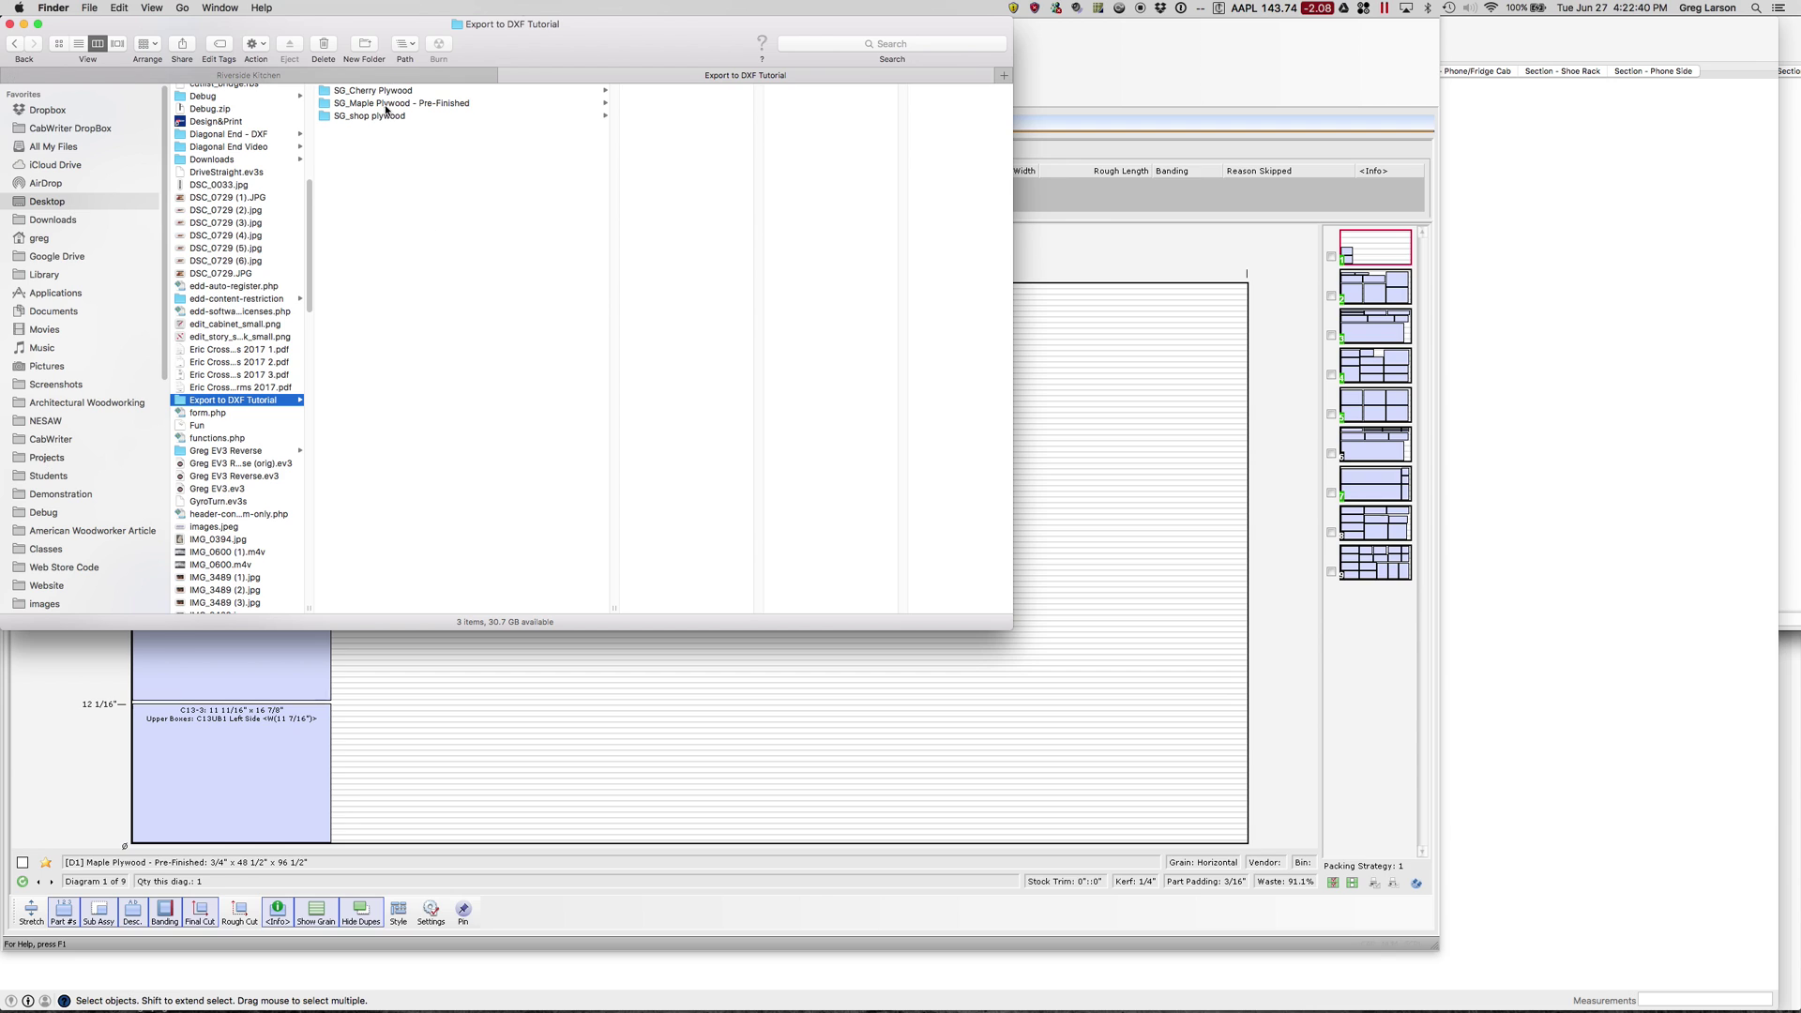
left_click(380, 104)
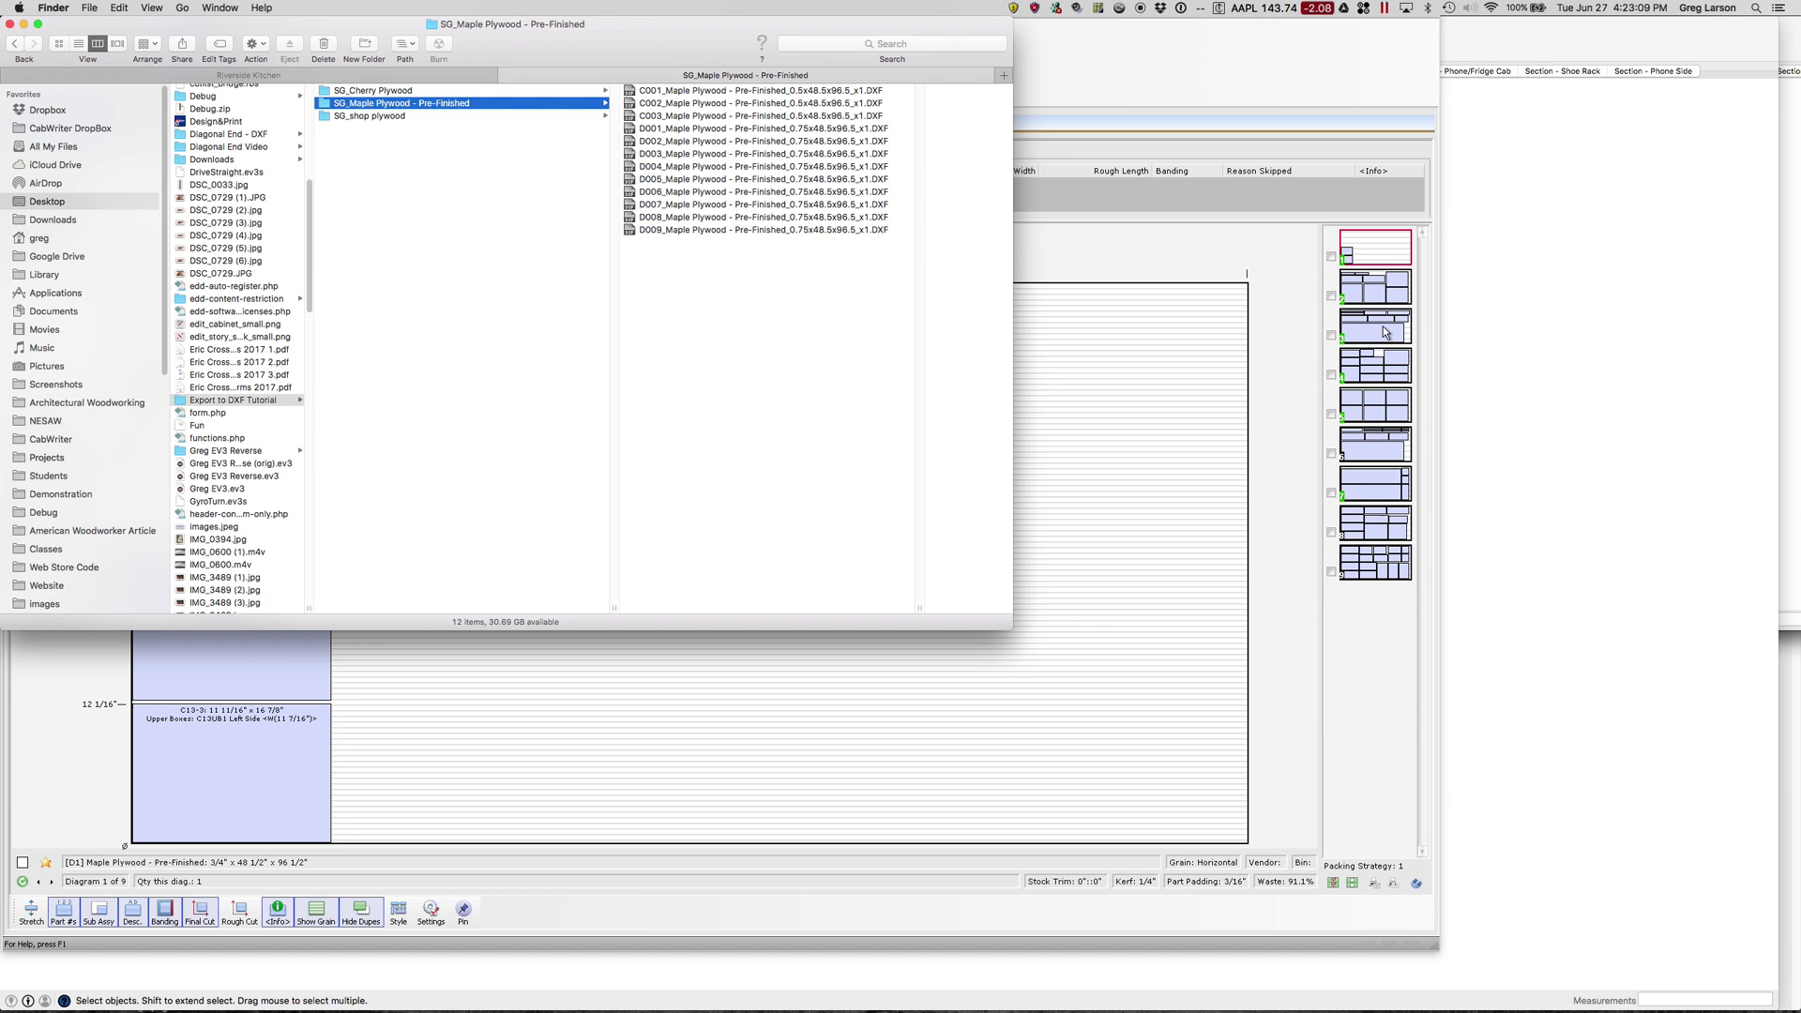
Step: Open D003_Maple Plywood - Pre-Finished_0.75x48.5x96.5_x1.DXF in AutoCAD 2015 without reopening the recovered files
left_click(634, 155)
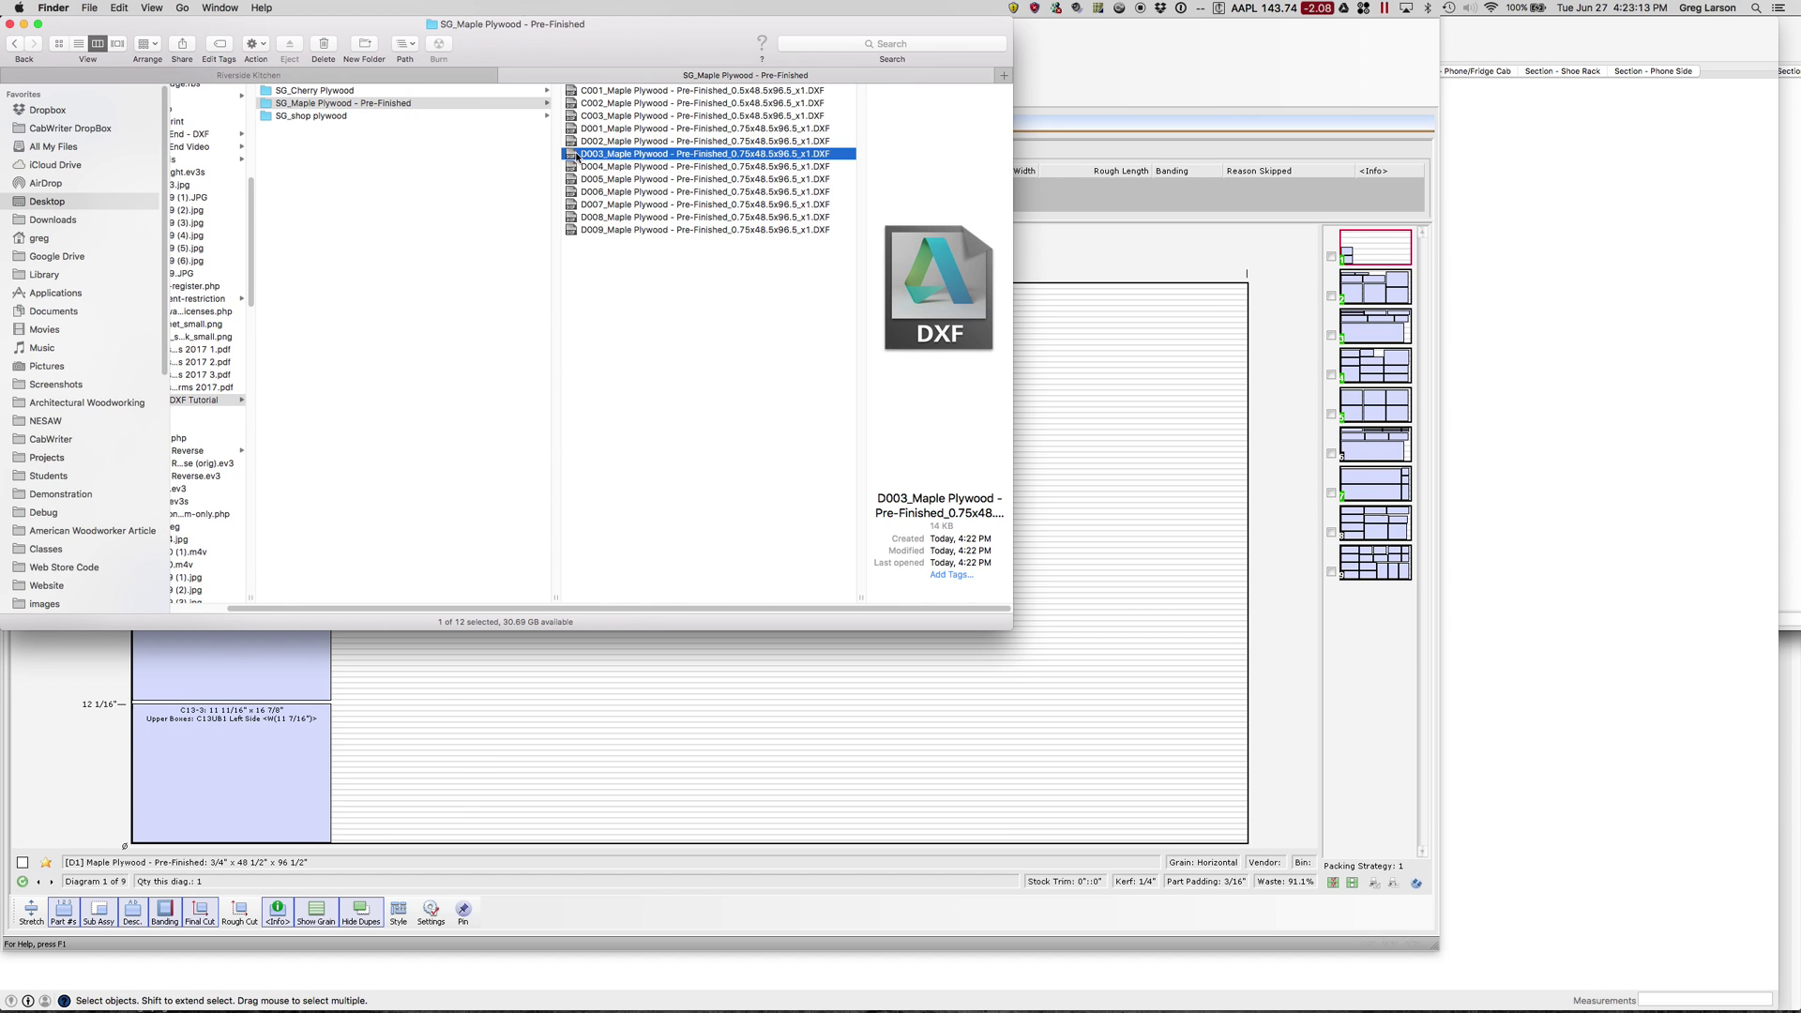
left_click_drag(573, 156, 1069, 1000)
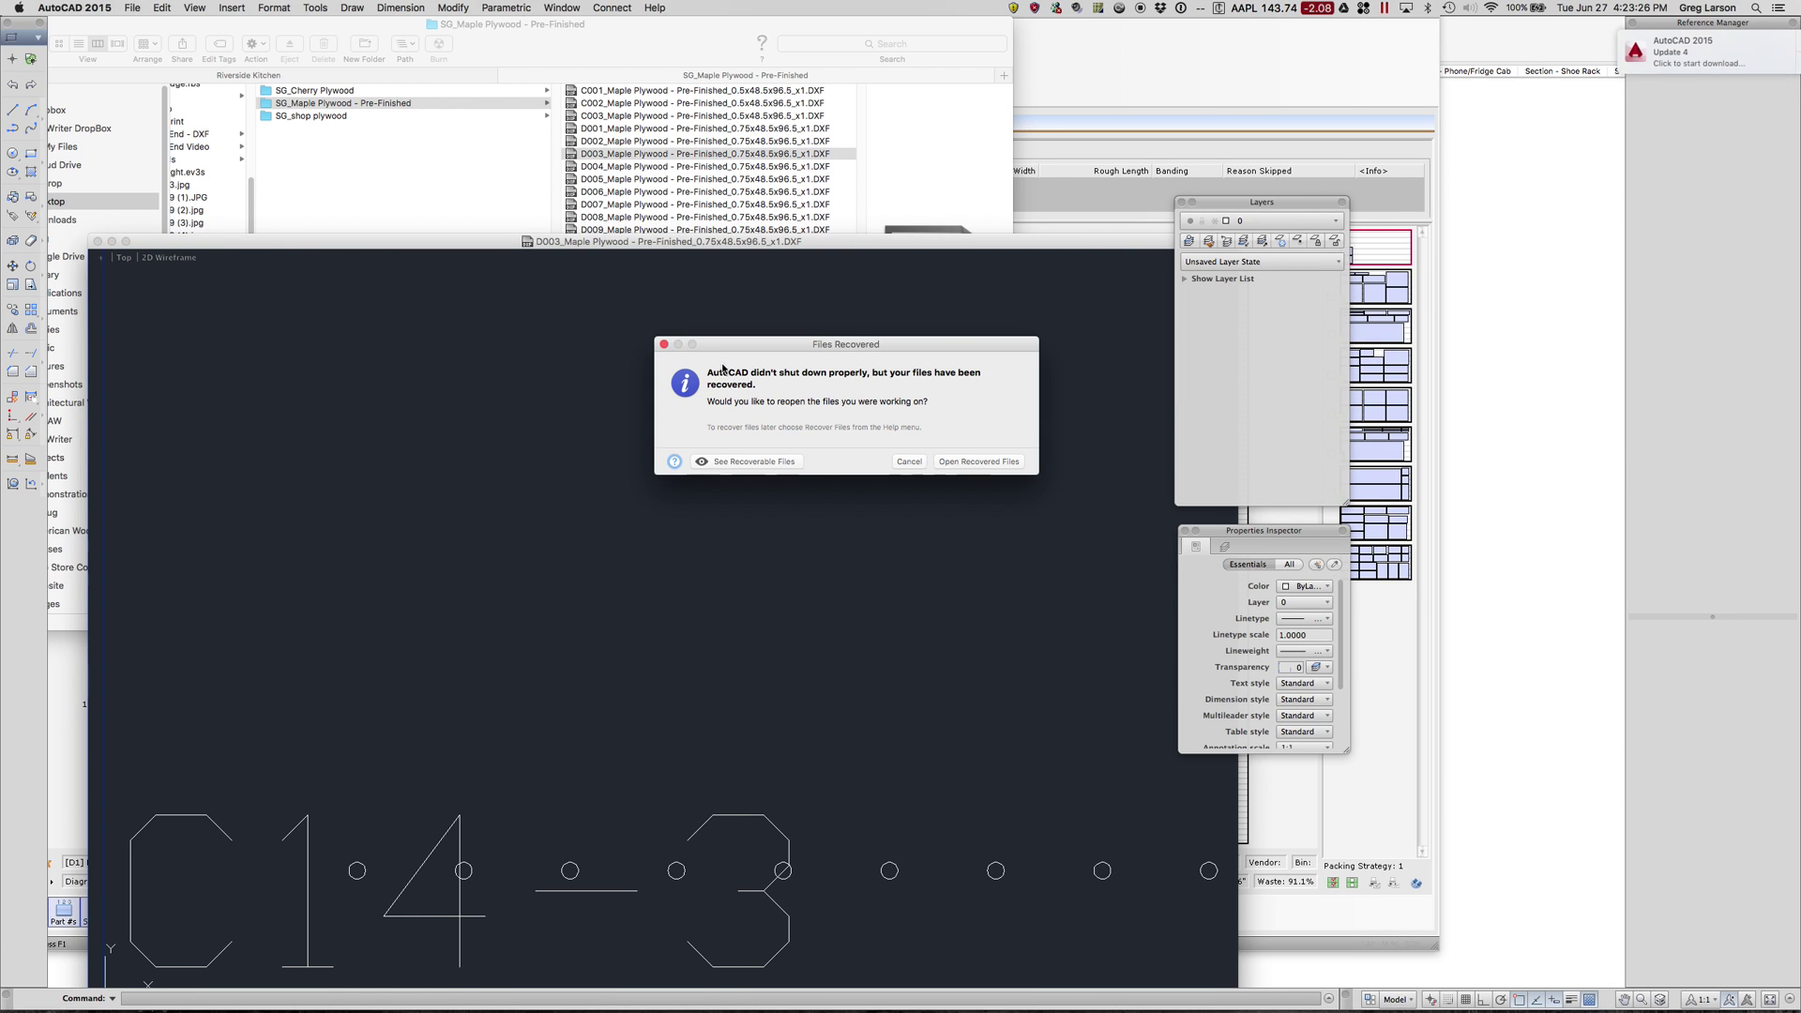
left_click(910, 460)
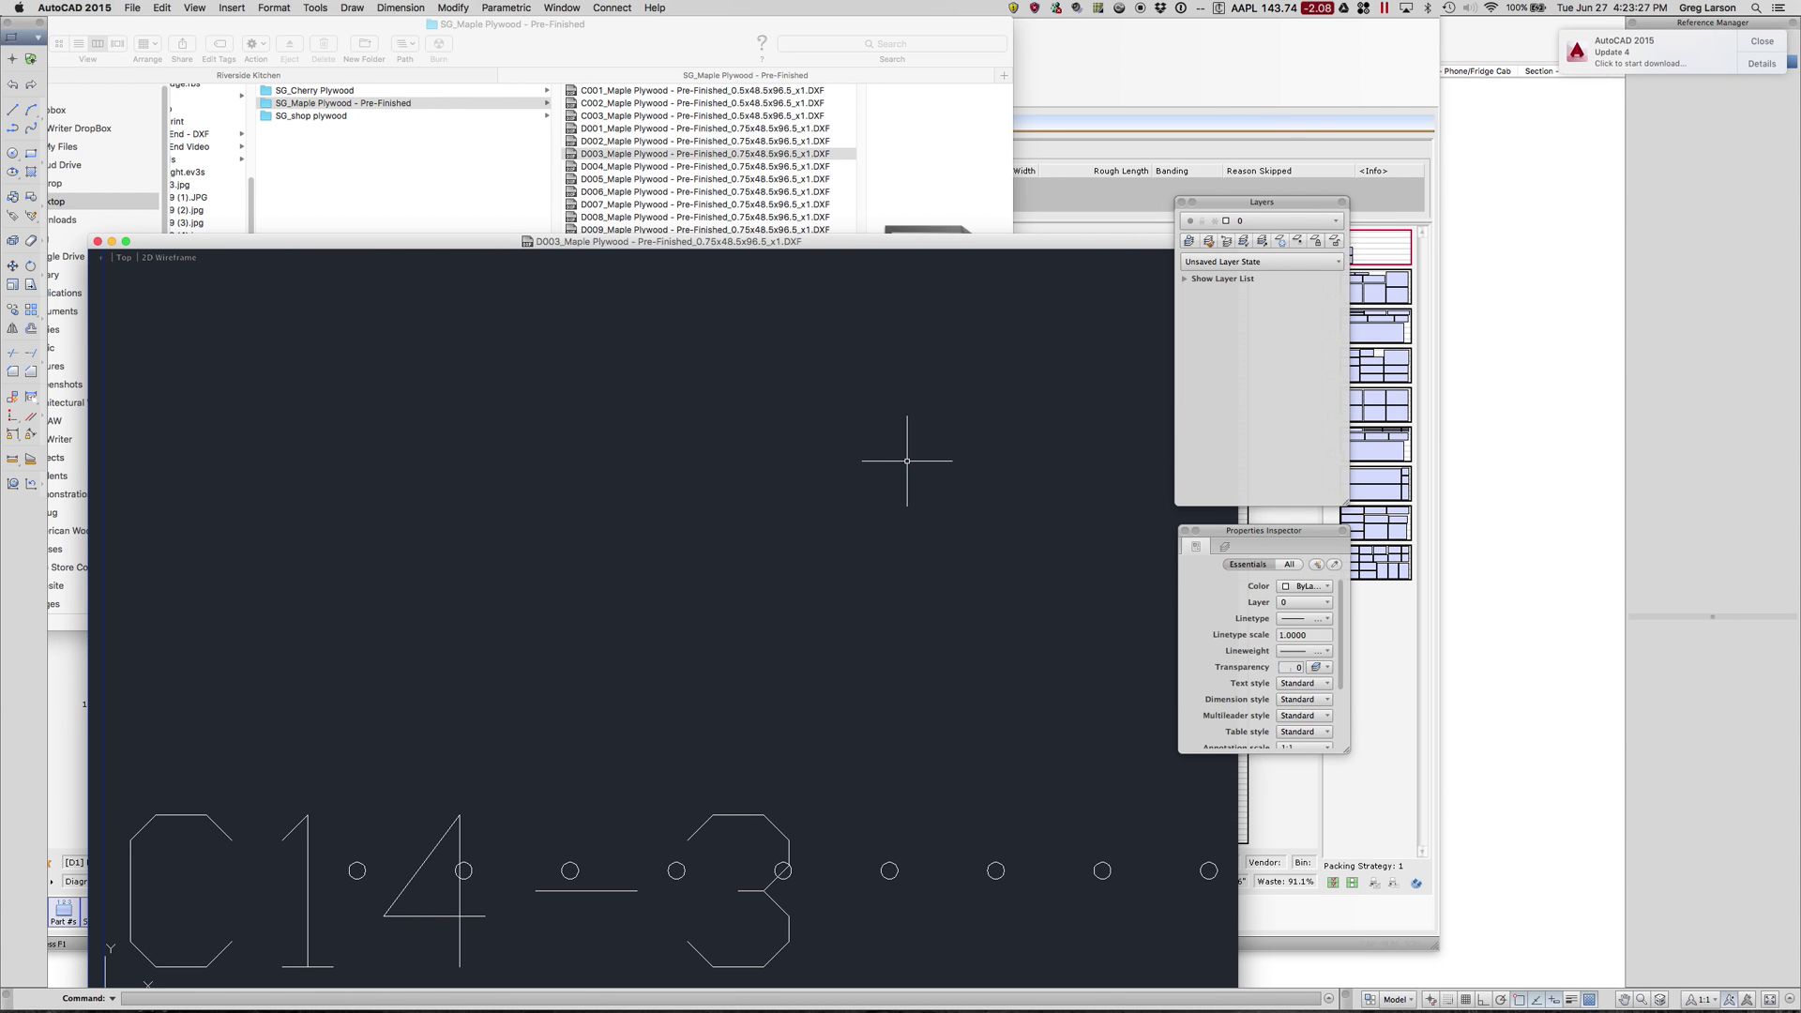
Step: Use Zoom Extents to bring the whole drawing into view and examine the nested sheet layout with its part labels and summary text
scroll(737, 498, "down", 4)
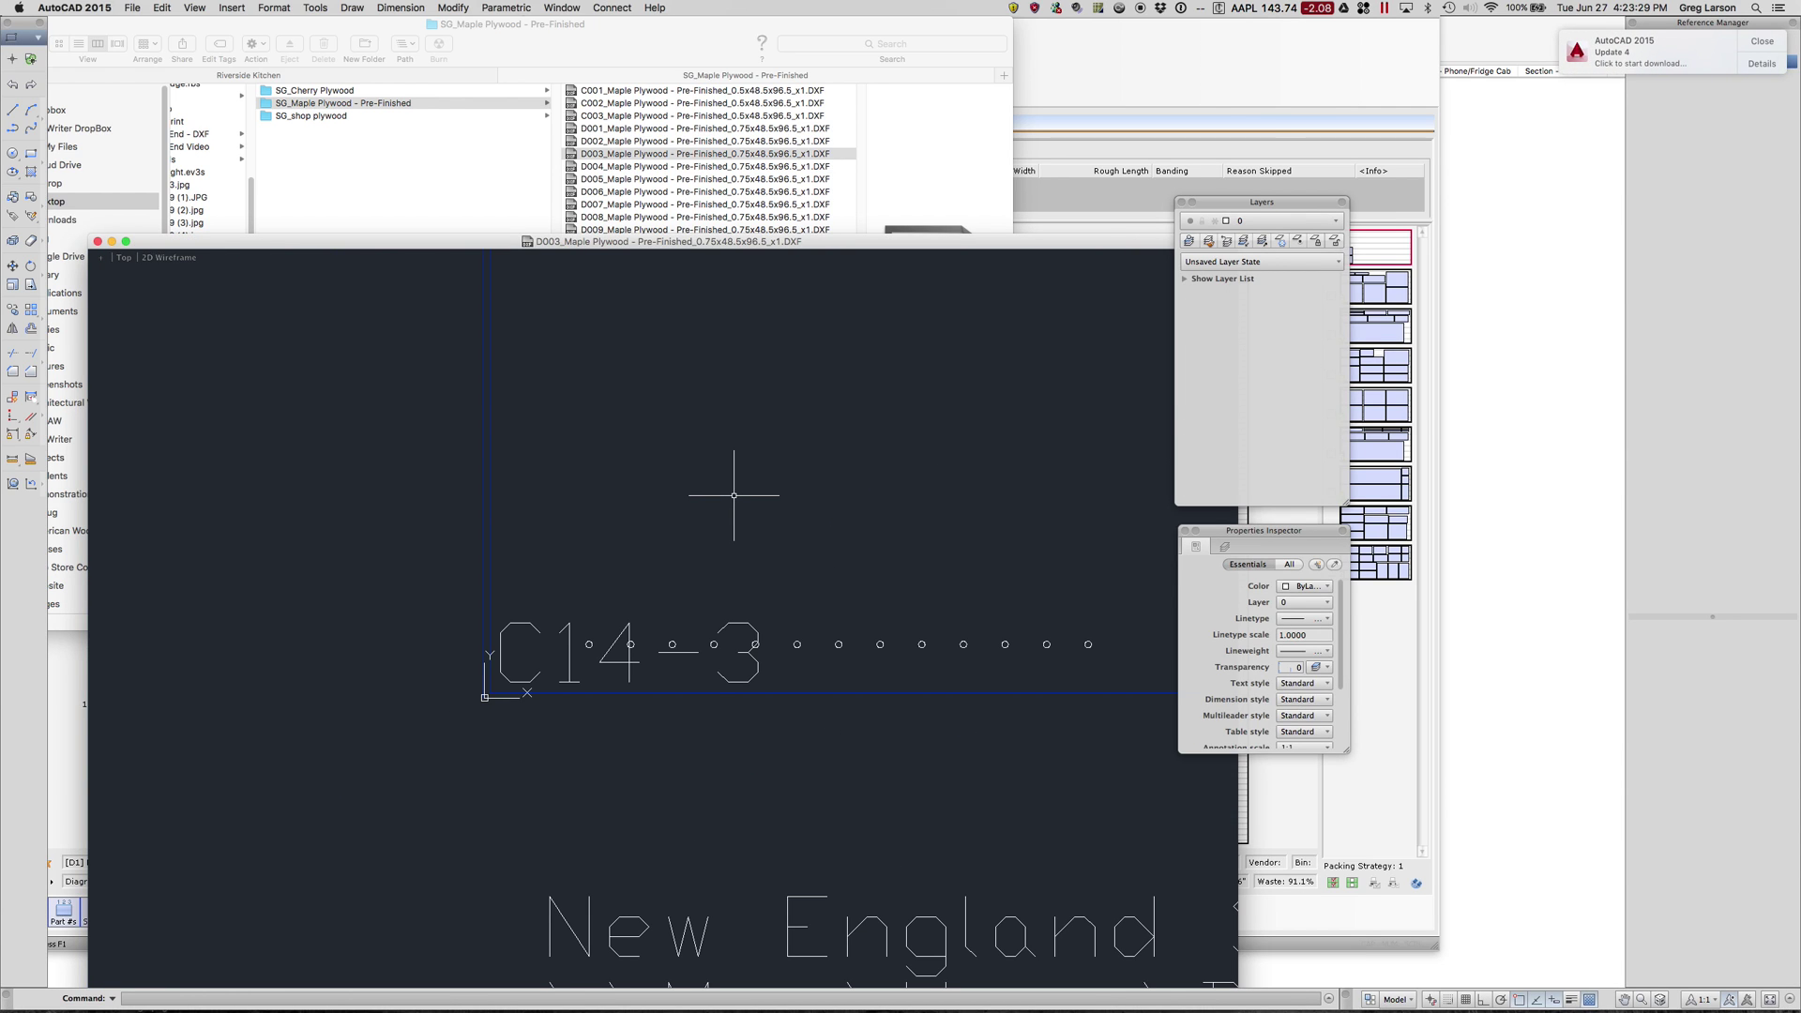
type("zoom")
key("Return")
type("e")
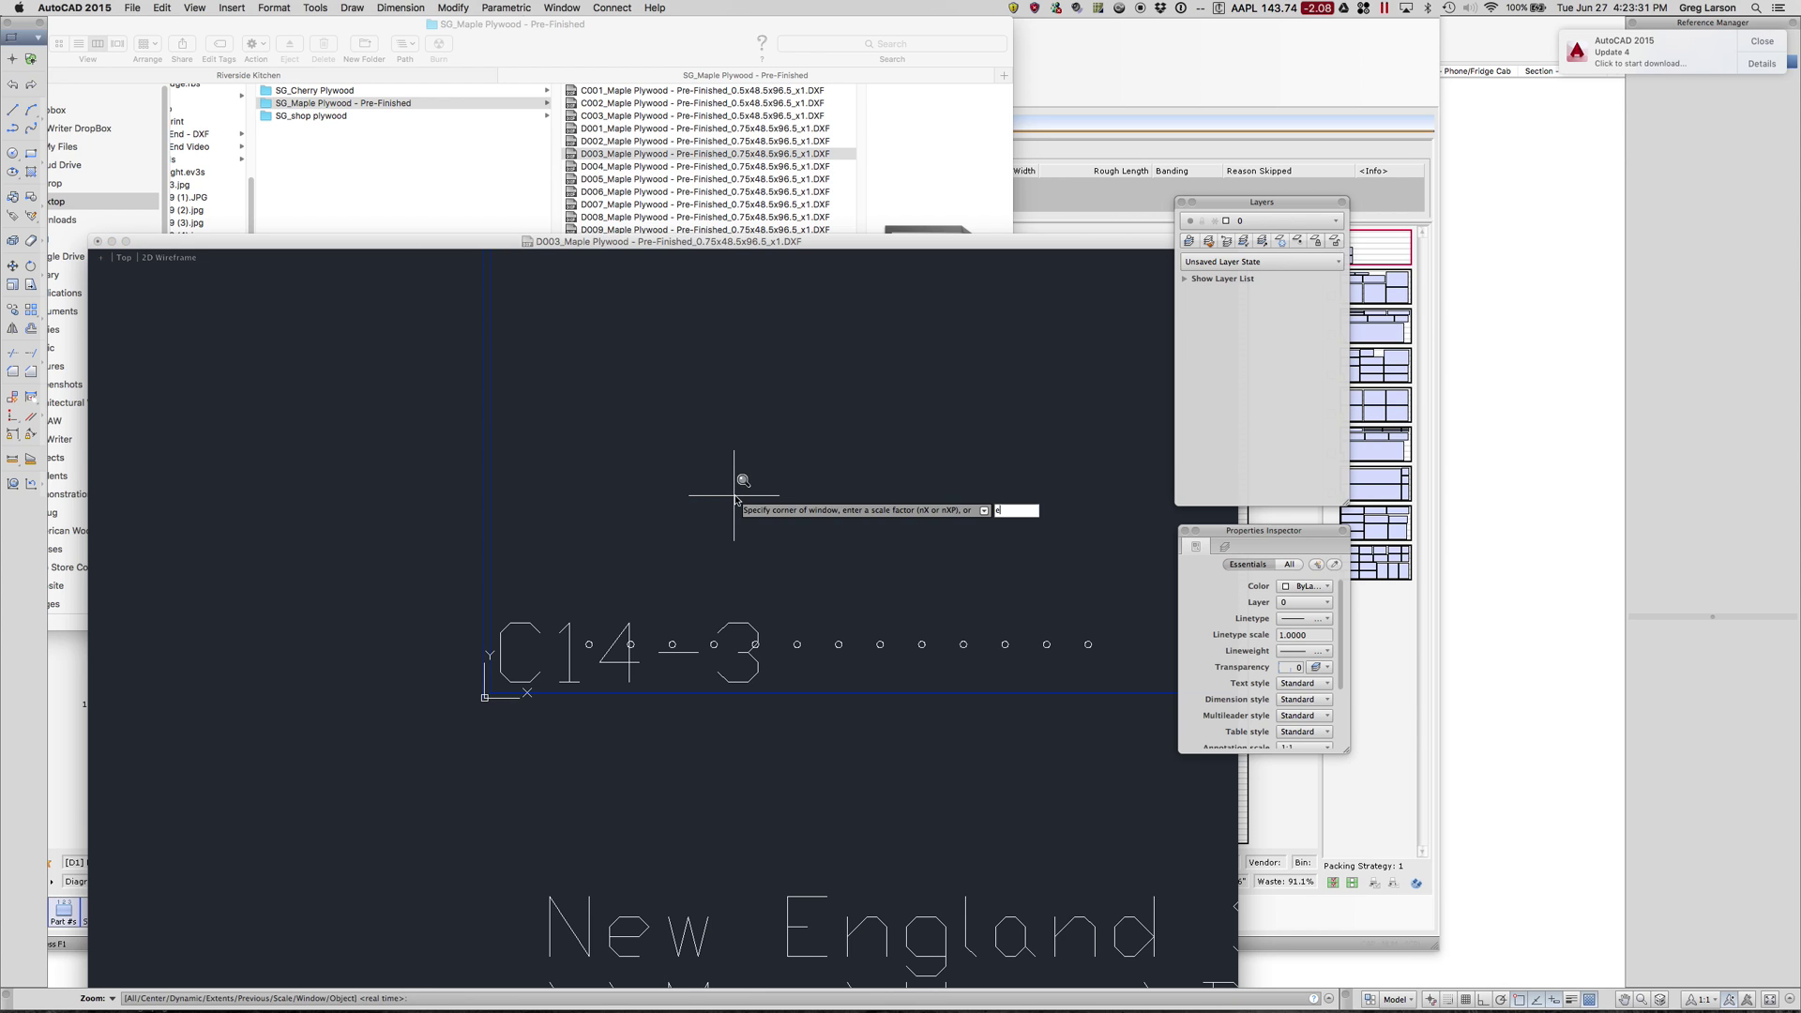
key("Return")
scroll(733, 495, "down", 4)
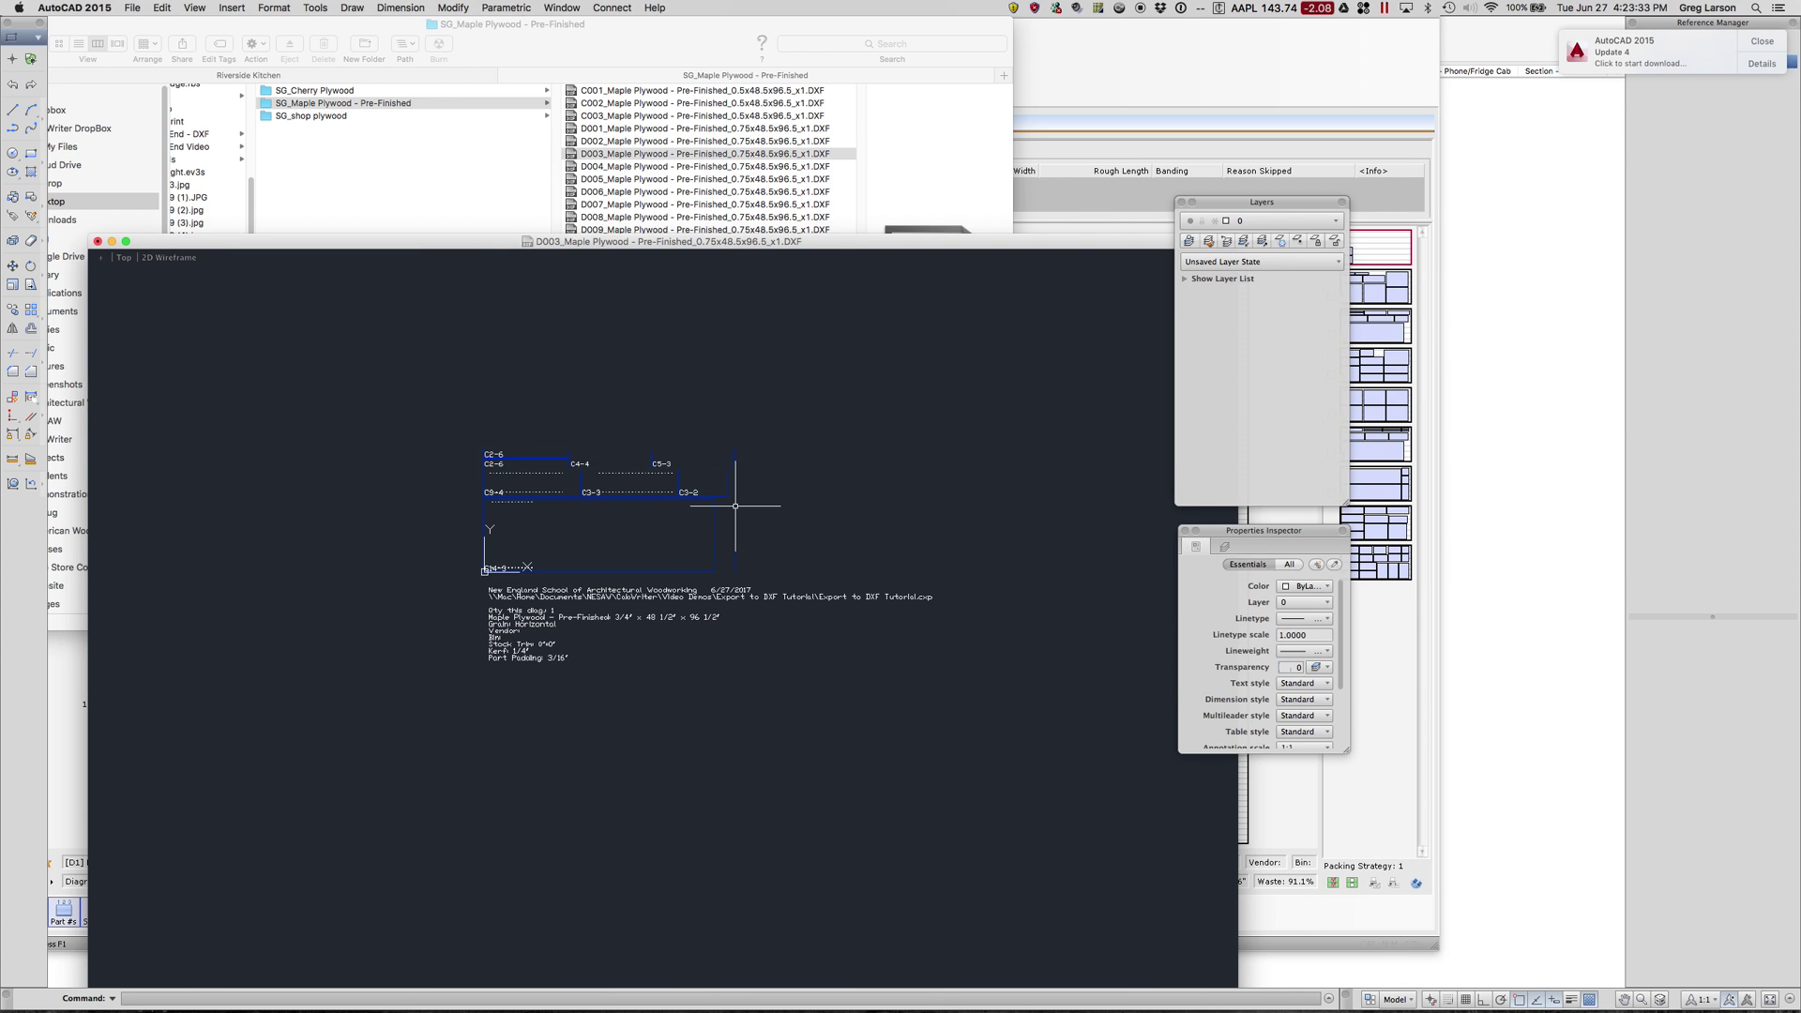
scroll(574, 494, "up", 2)
scroll(575, 495, "up", 2)
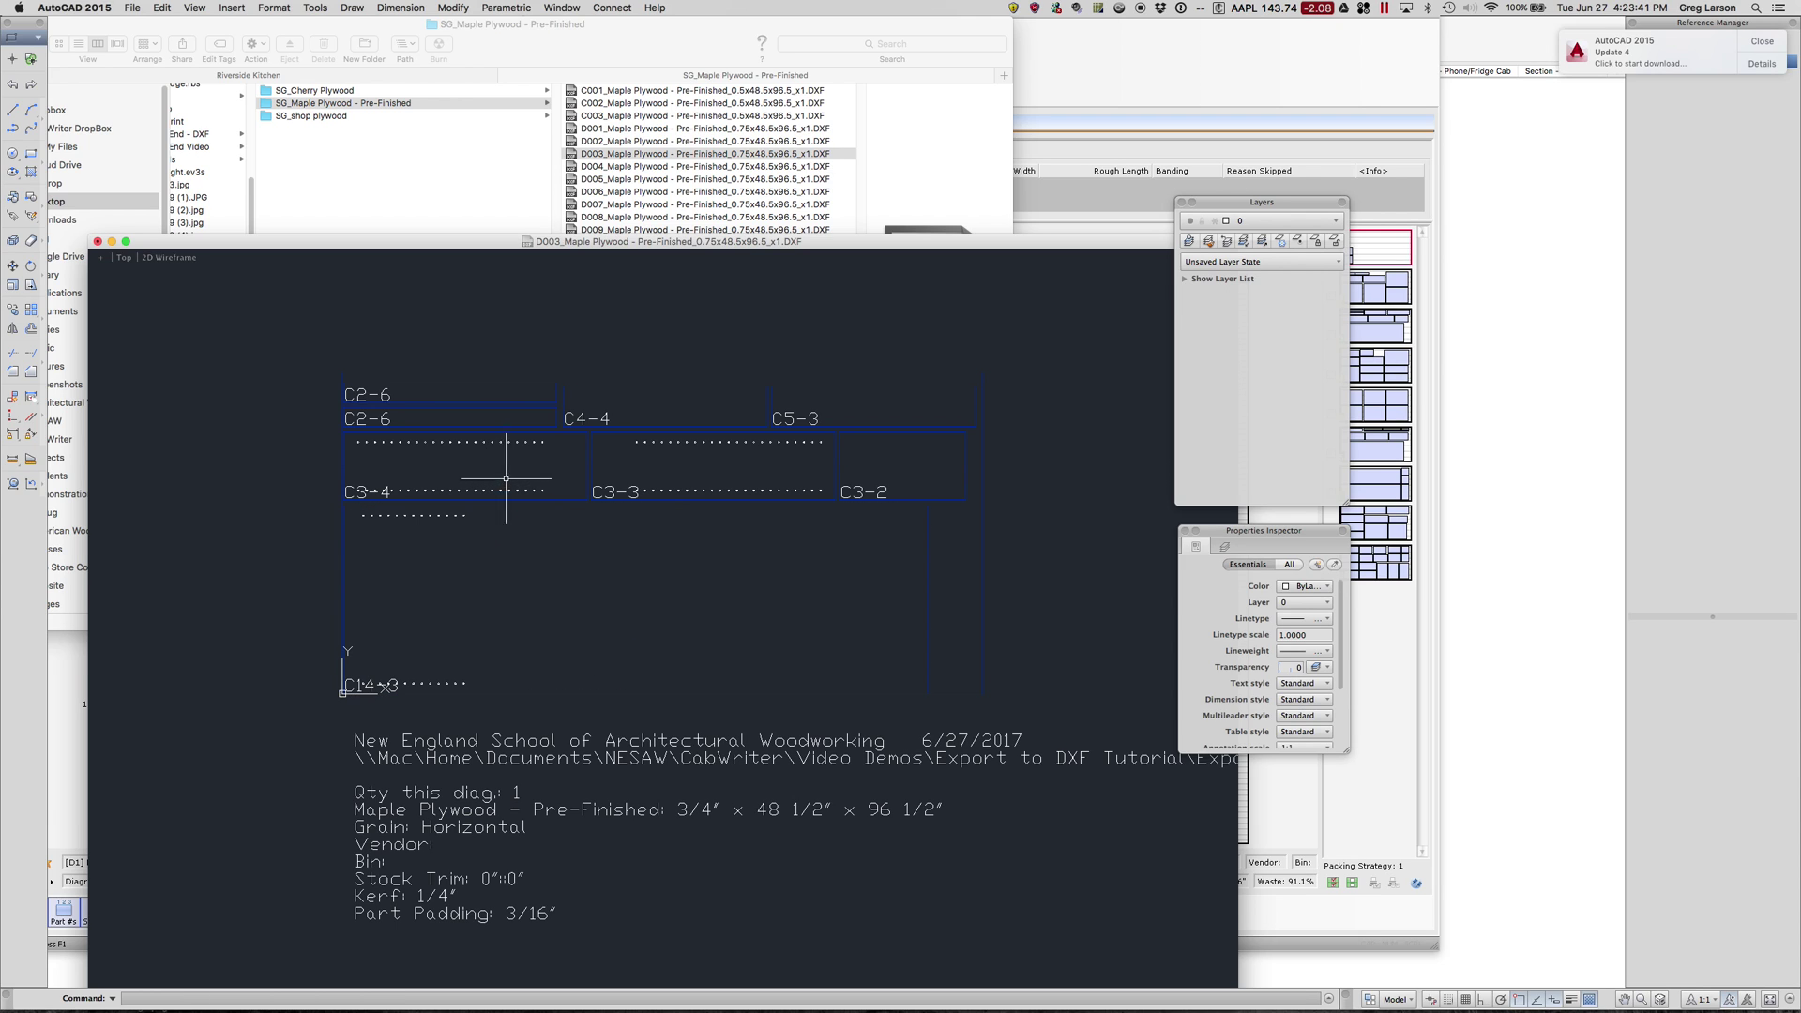
Step: Move the Layers and Properties Inspector palettes clear of the drawing window and expand the layer list
left_click_drag(1307, 201, 1581, 210)
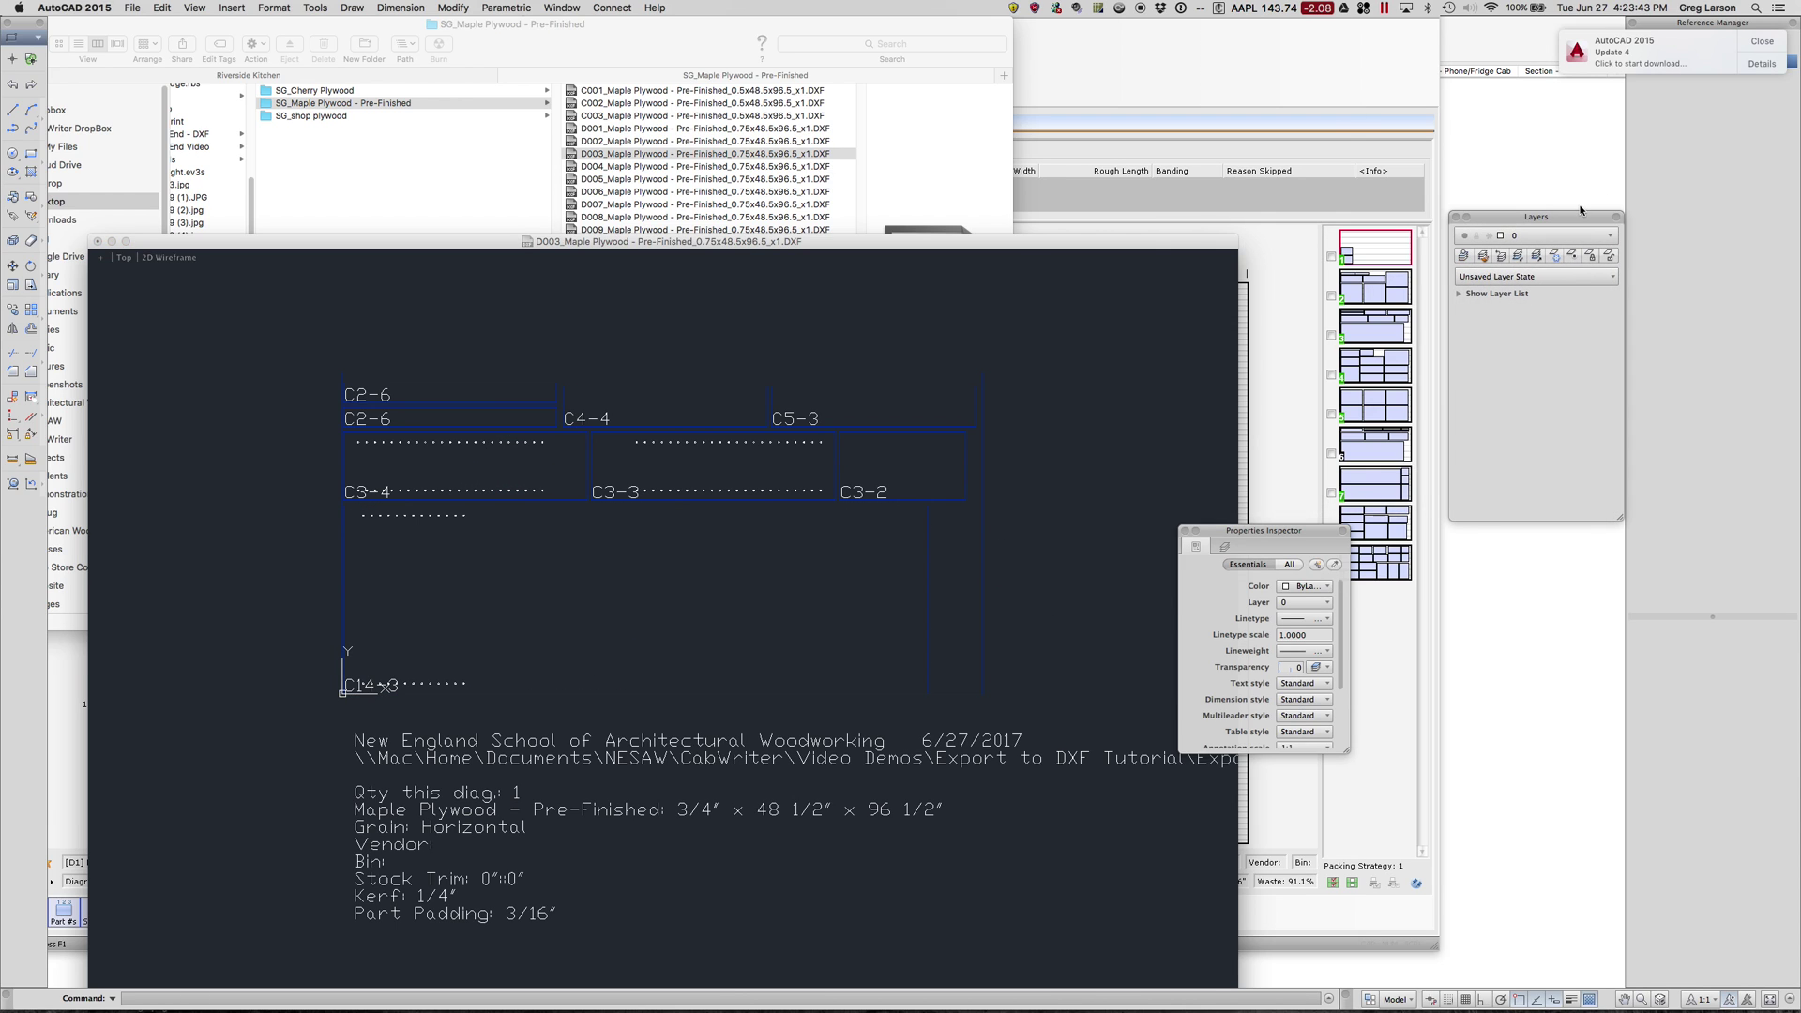
mouse_move(1284, 530)
left_mouse_down()
mouse_move(1556, 554)
mouse_move(1556, 529)
left_mouse_up()
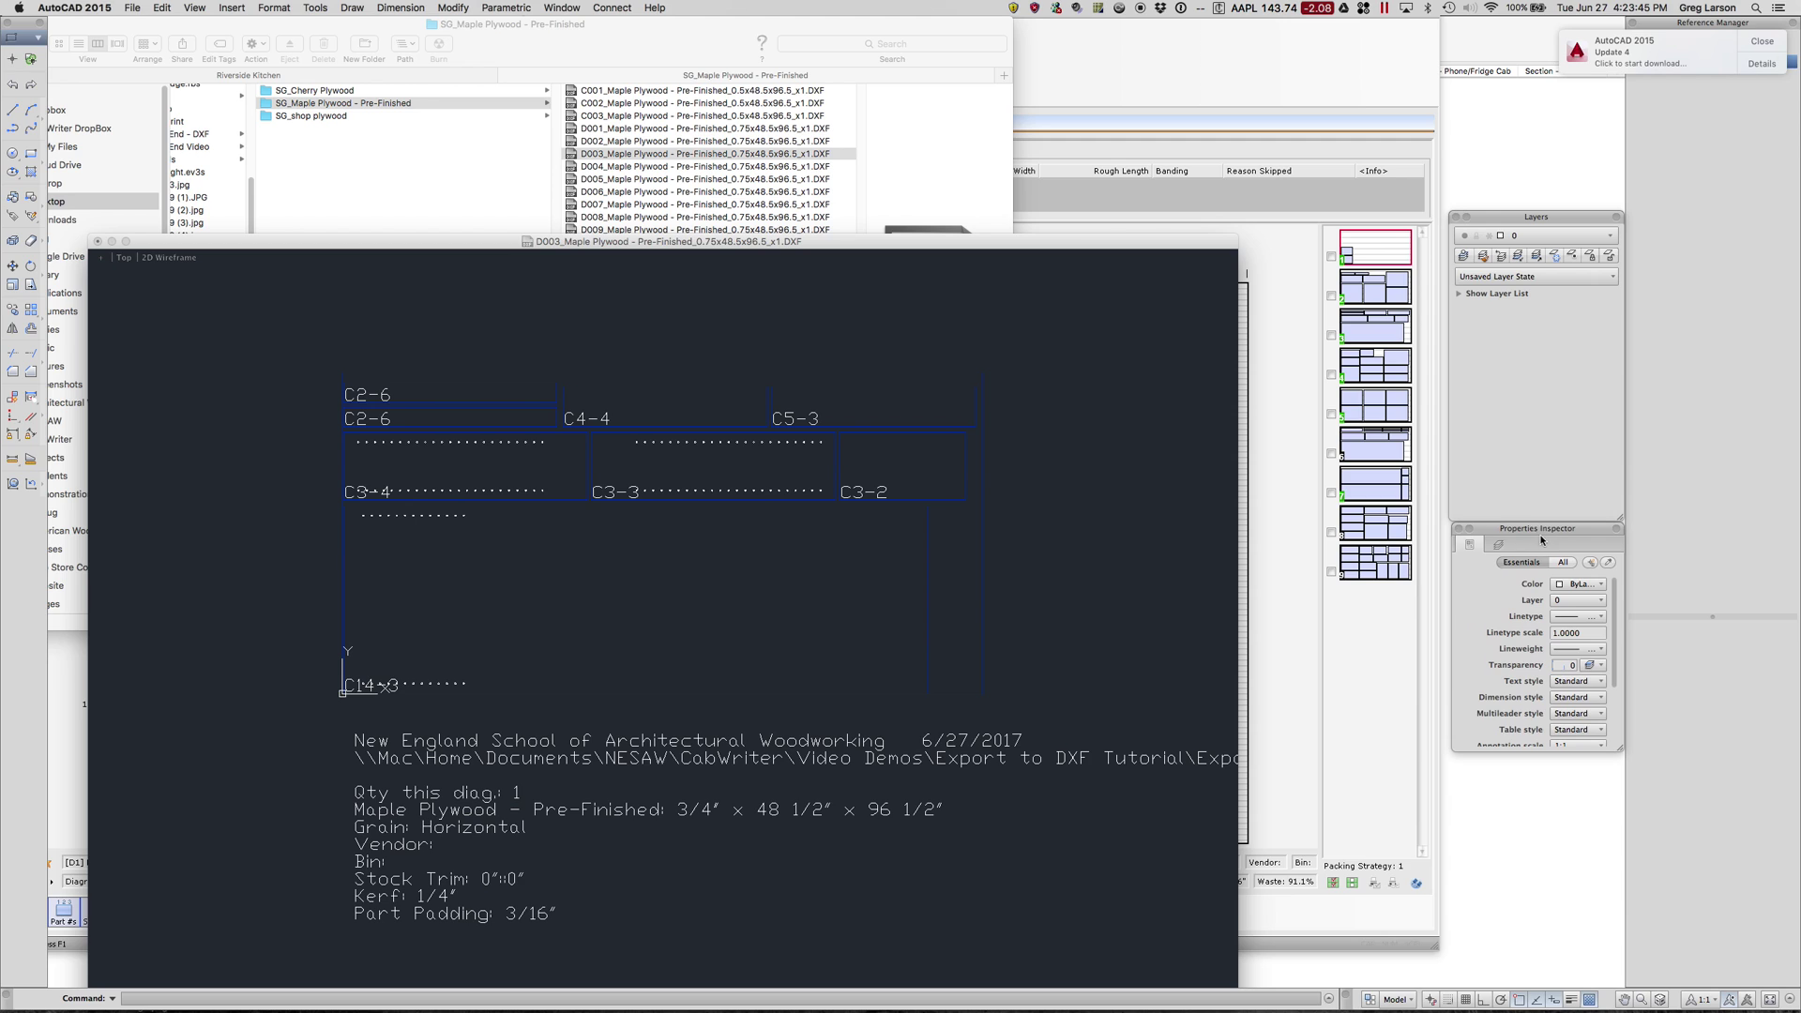
scroll(592, 506, "up", 2)
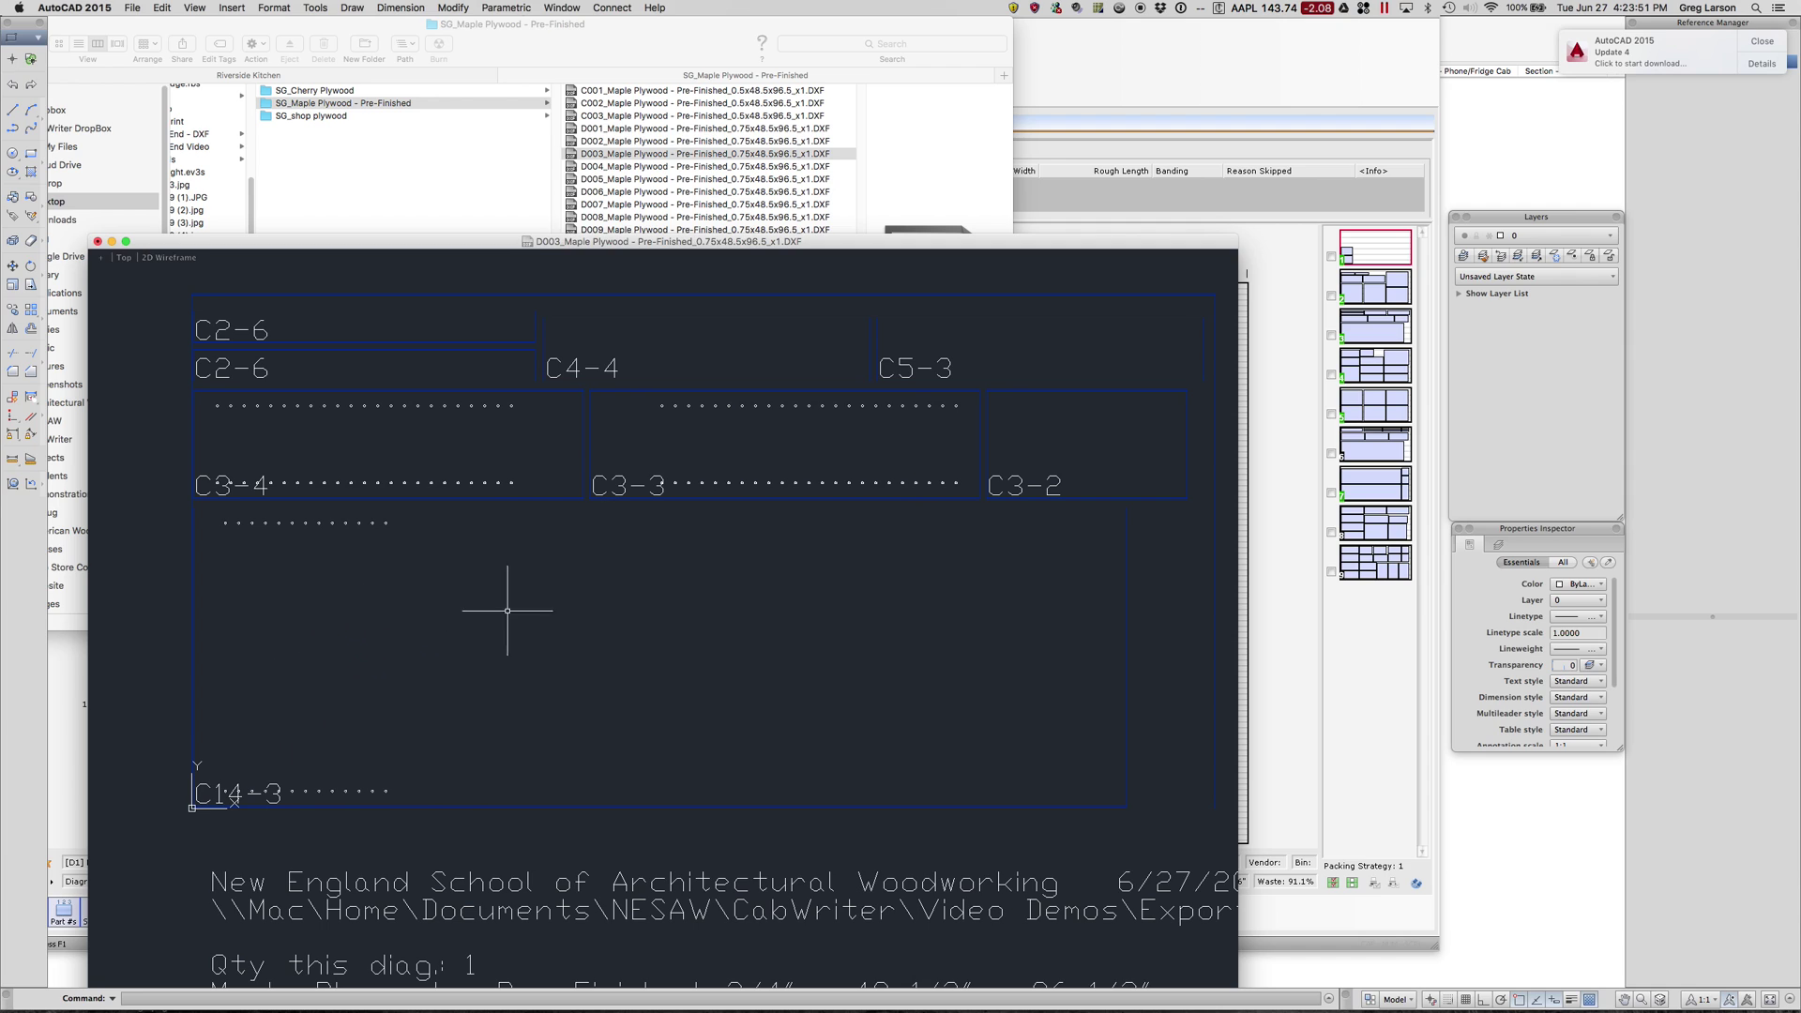
left_click(1486, 323)
left_click(1458, 294)
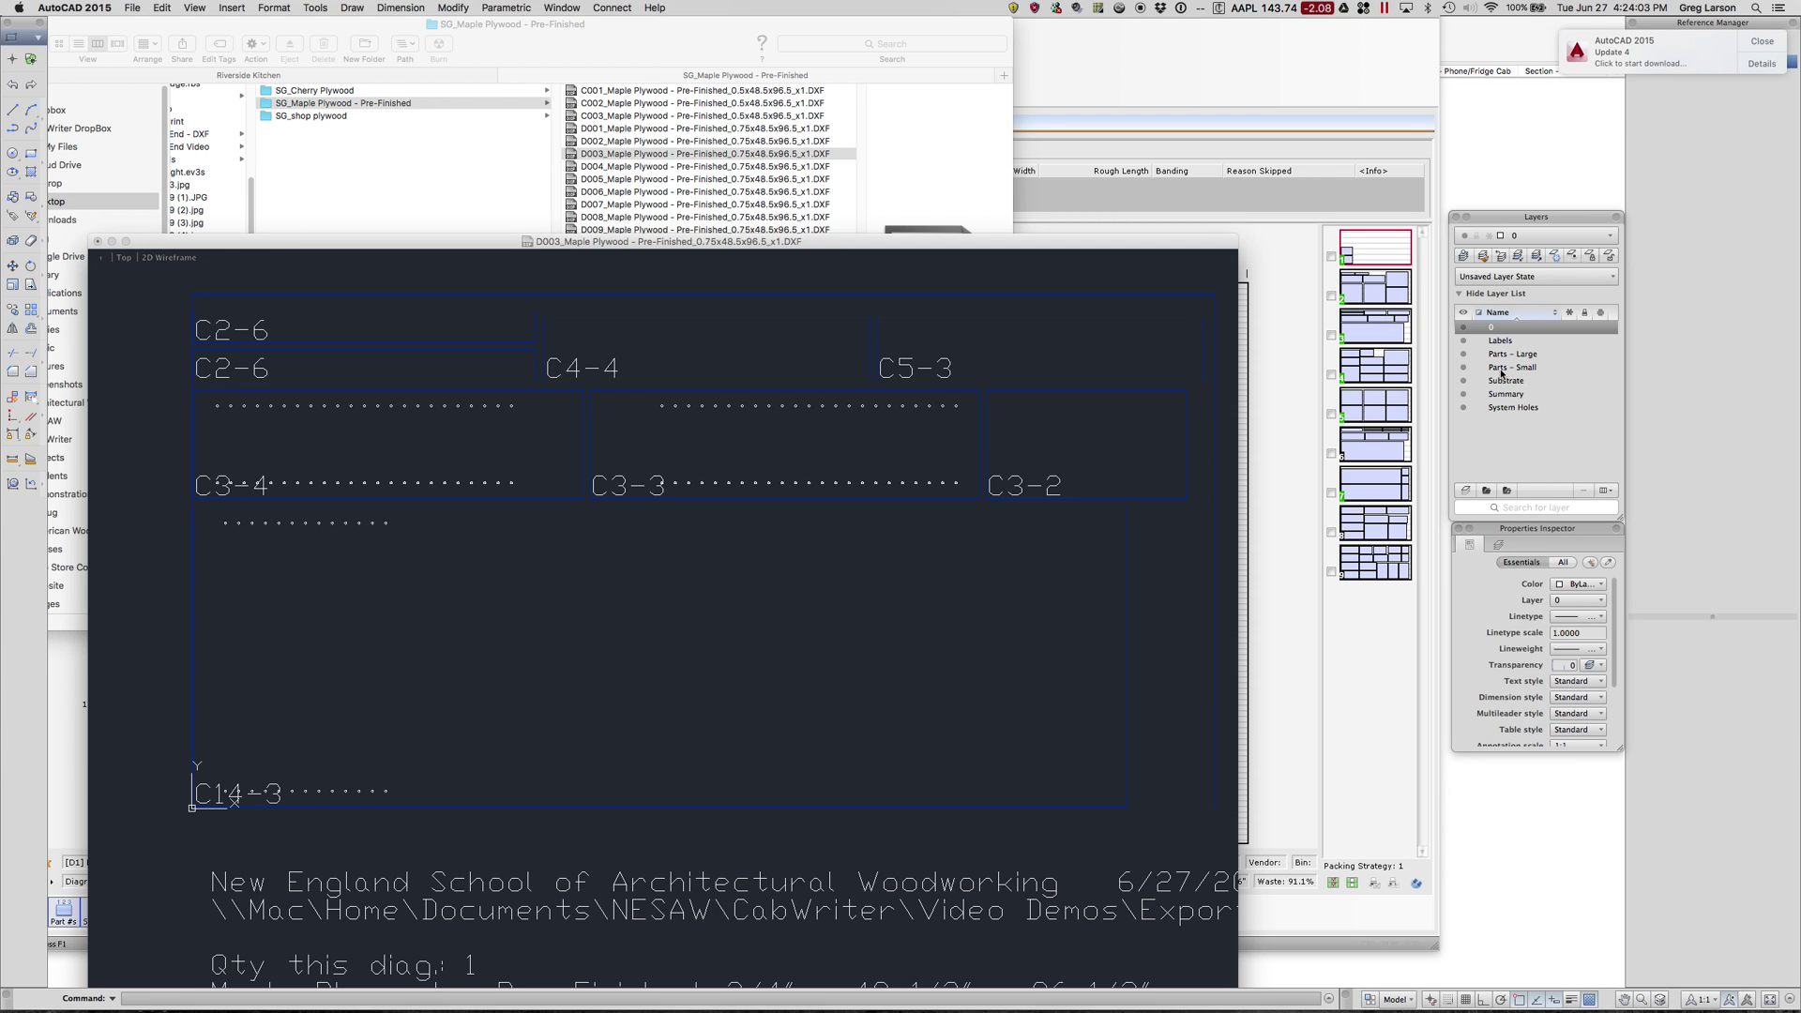
Step: Hide and restore the Parts - Large, Summary, System Holes and Labels layers one at a time to check what each contains
left_click(1464, 354)
left_click(1465, 395)
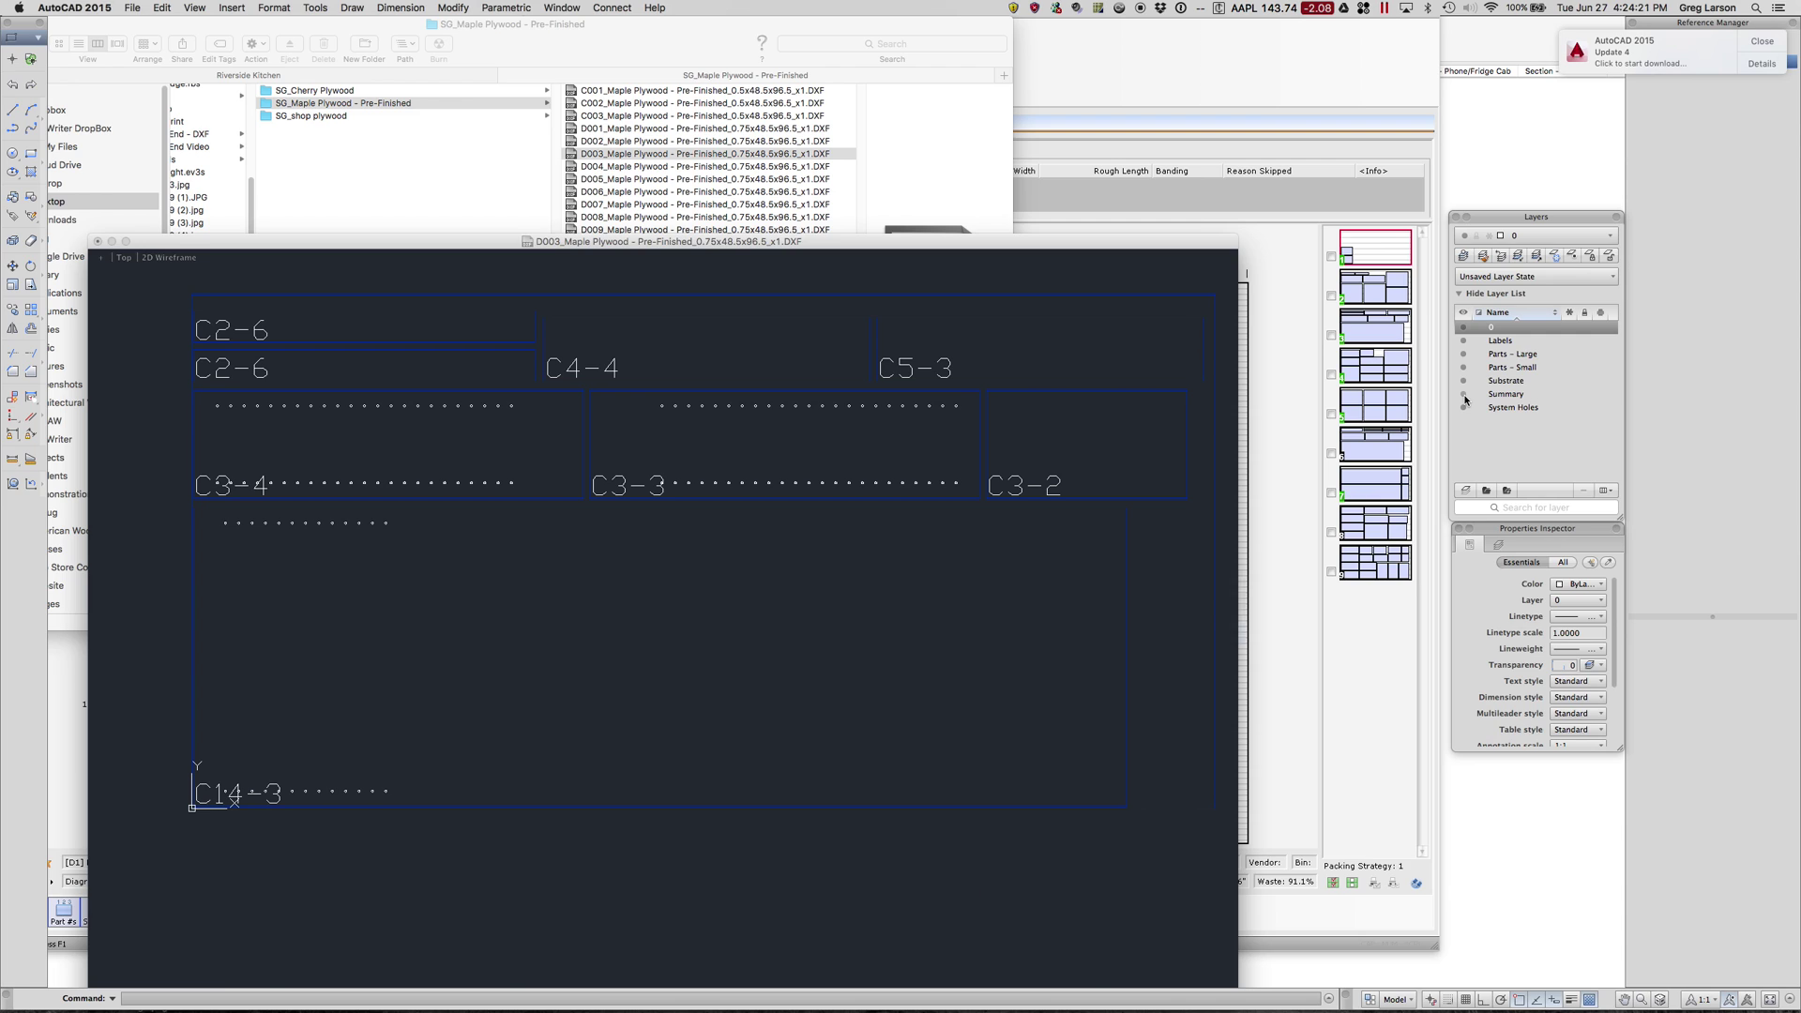
left_click(1464, 395)
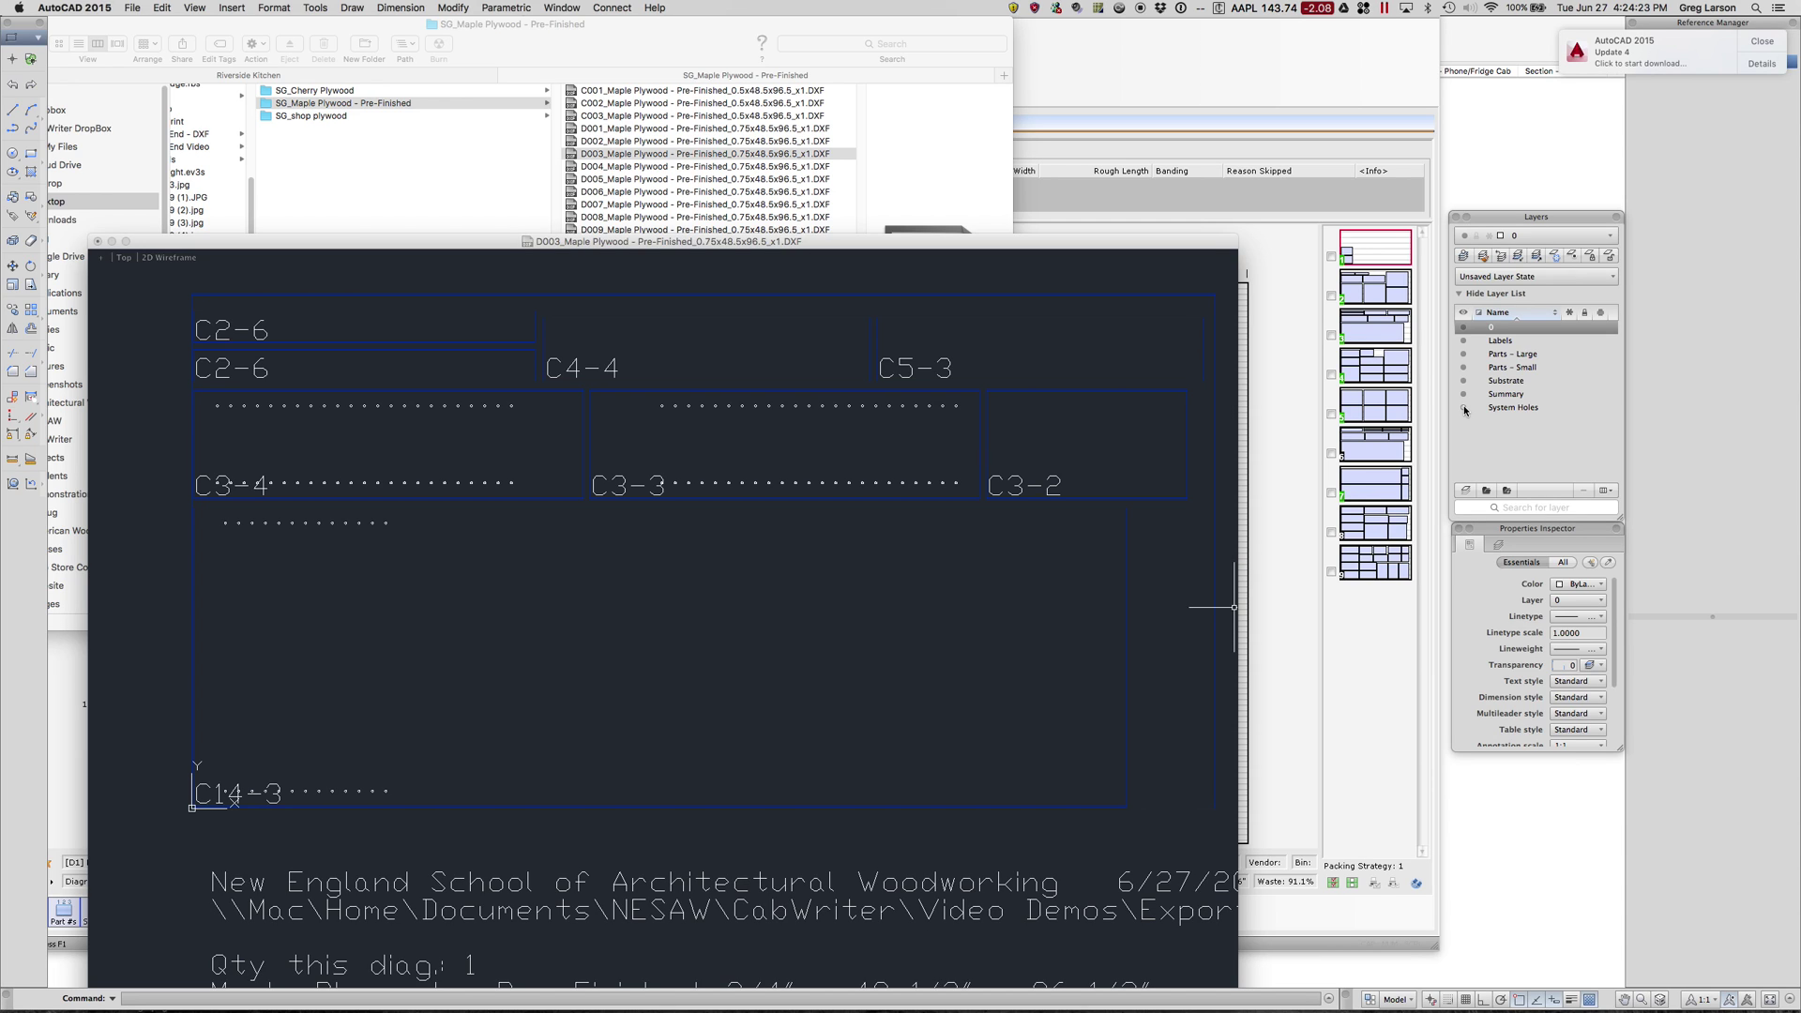
left_click(1464, 409)
left_click(1466, 410)
left_click(1464, 341)
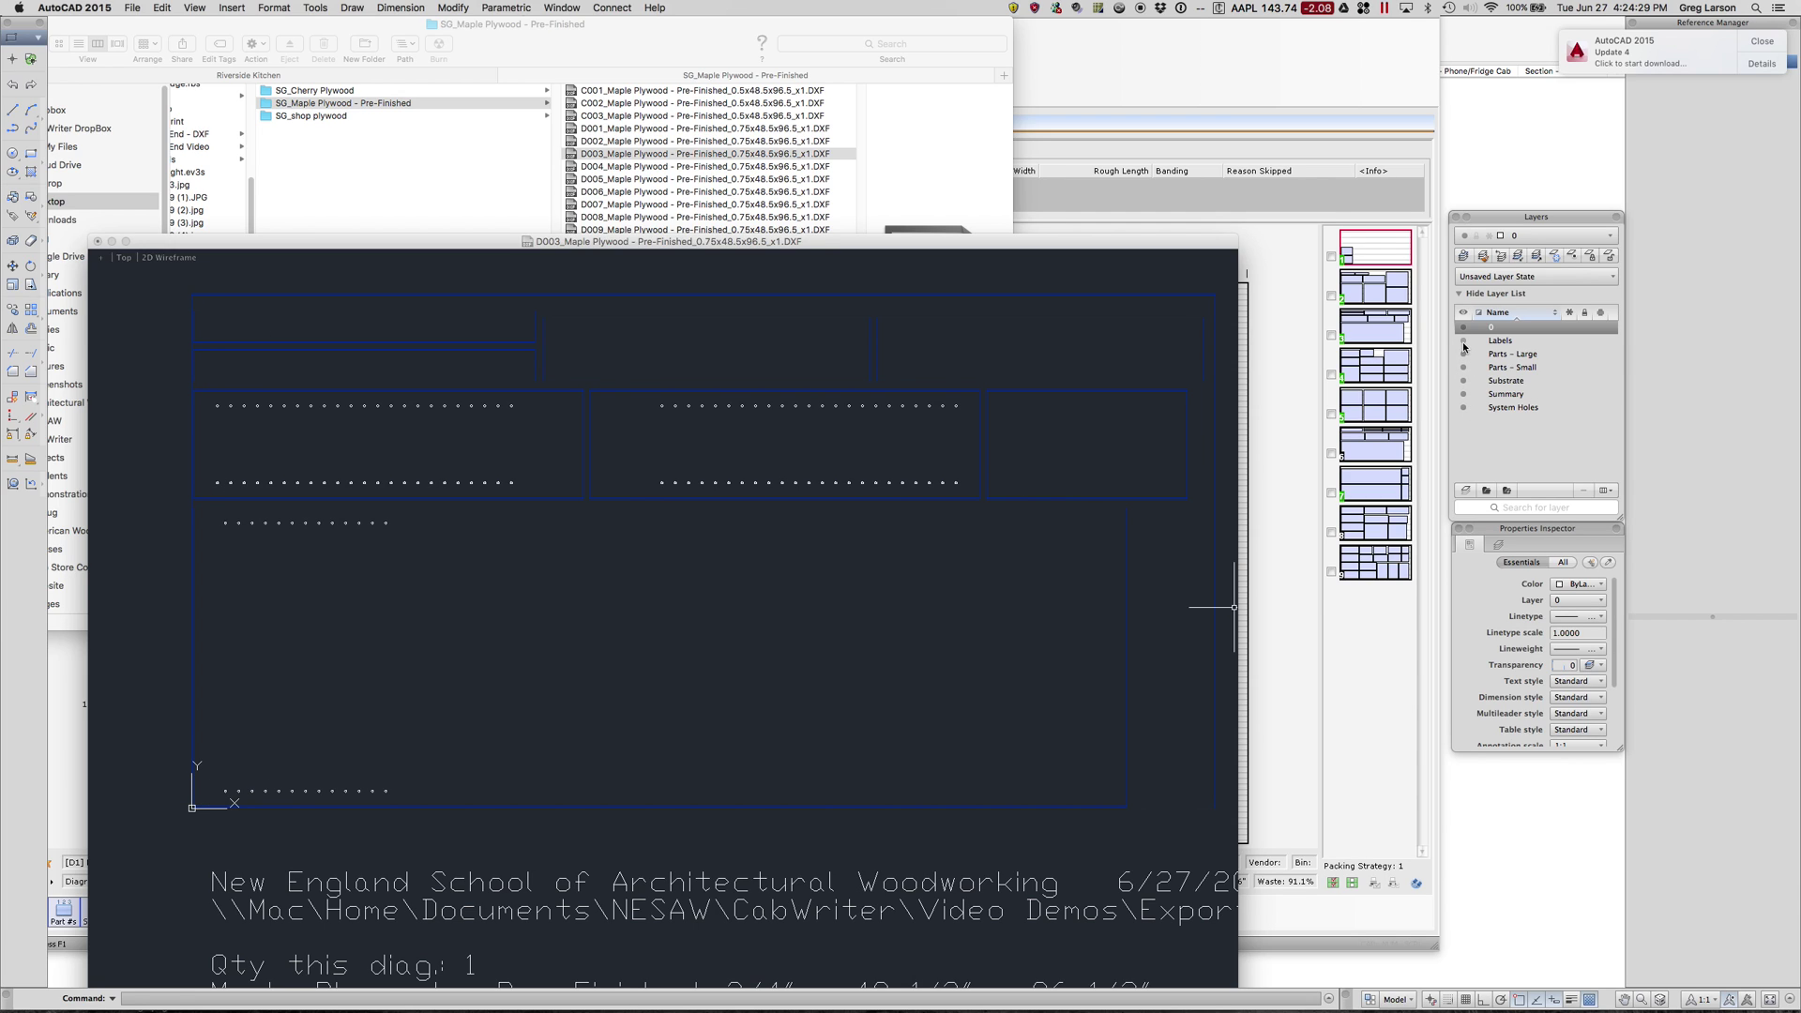
left_click(1463, 342)
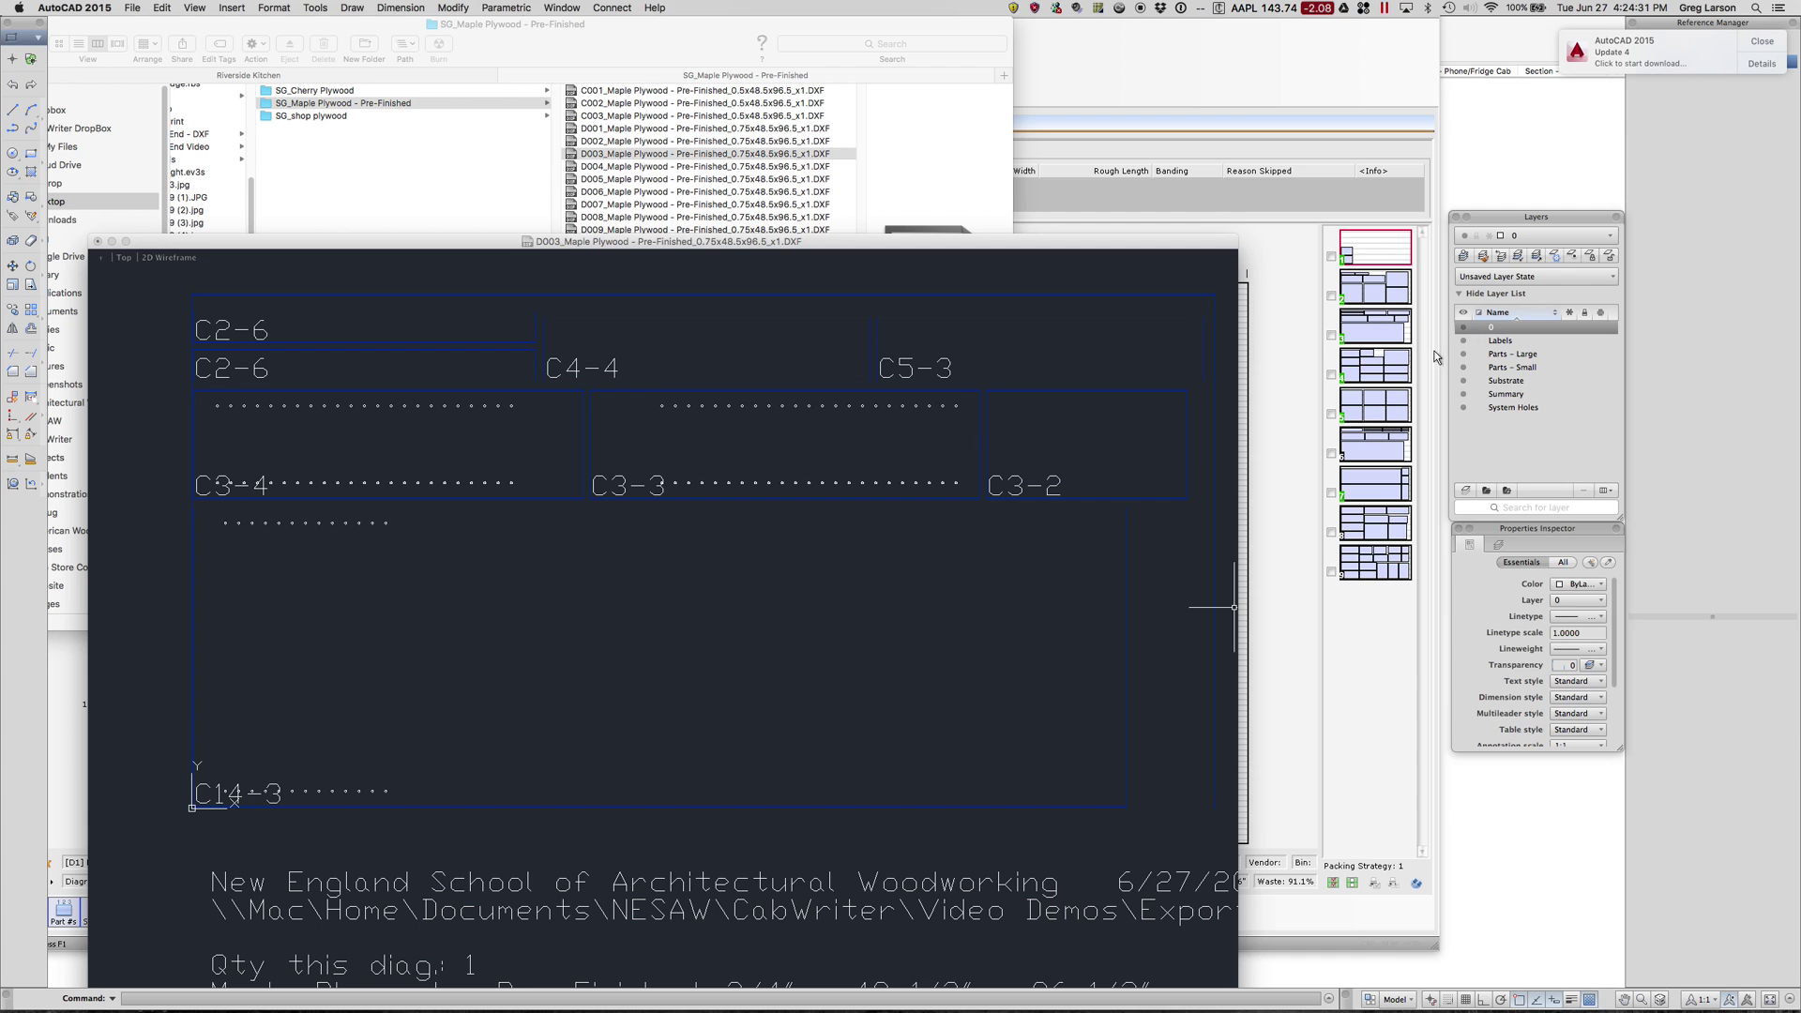